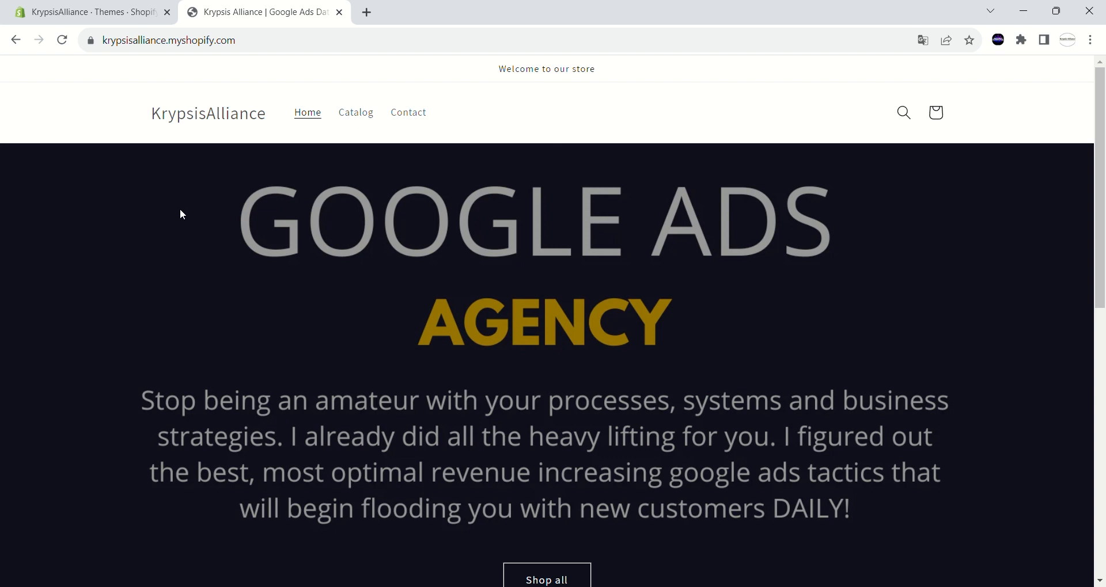
scroll(180, 213, "down", 2)
scroll(180, 214, "up", 2)
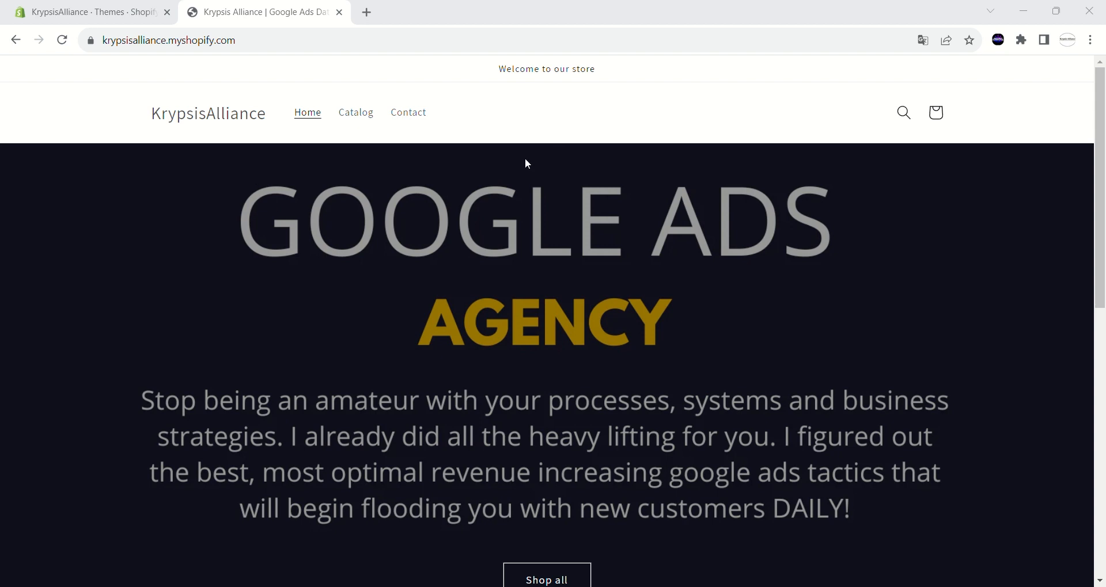
Step: Find the Tag Assistant Legacy extension with a new-tab search for "tag assistant legacy google" and add it to Chrome
left_click(367, 12)
left_click(490, 308)
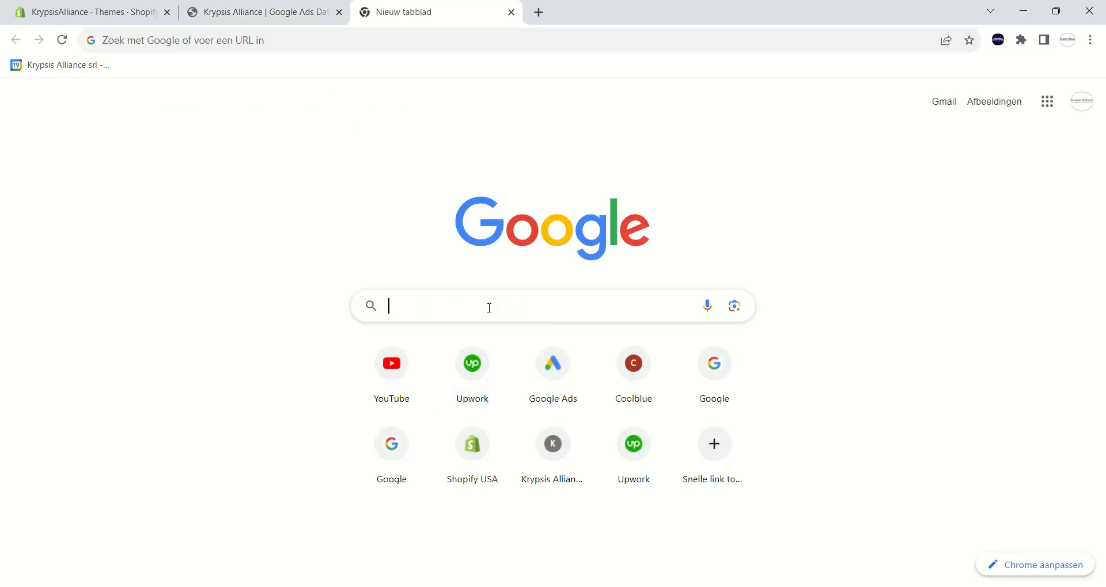
type("tag assista")
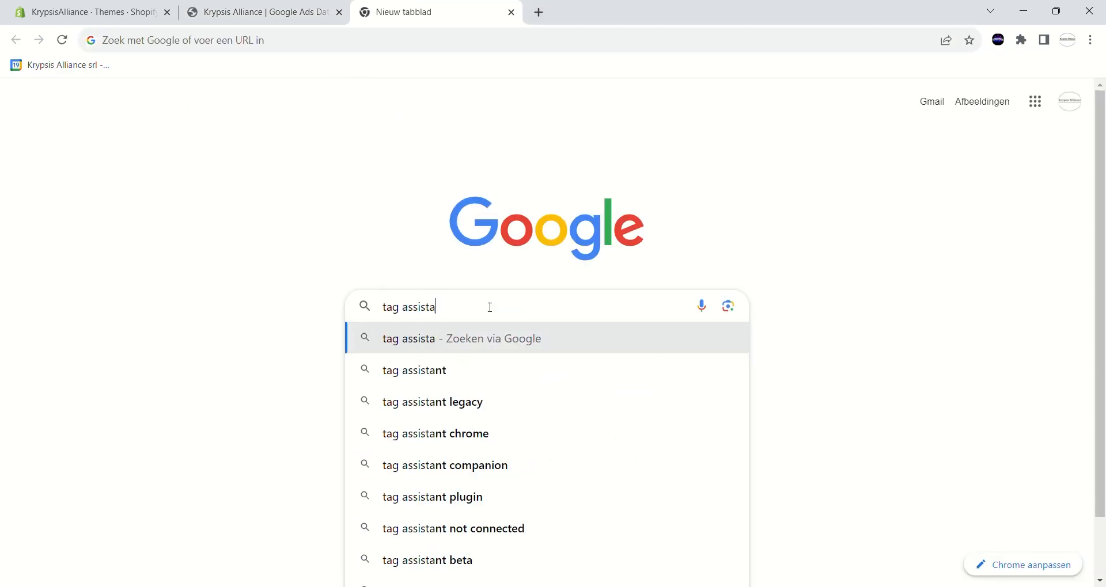
type("nt legacy google")
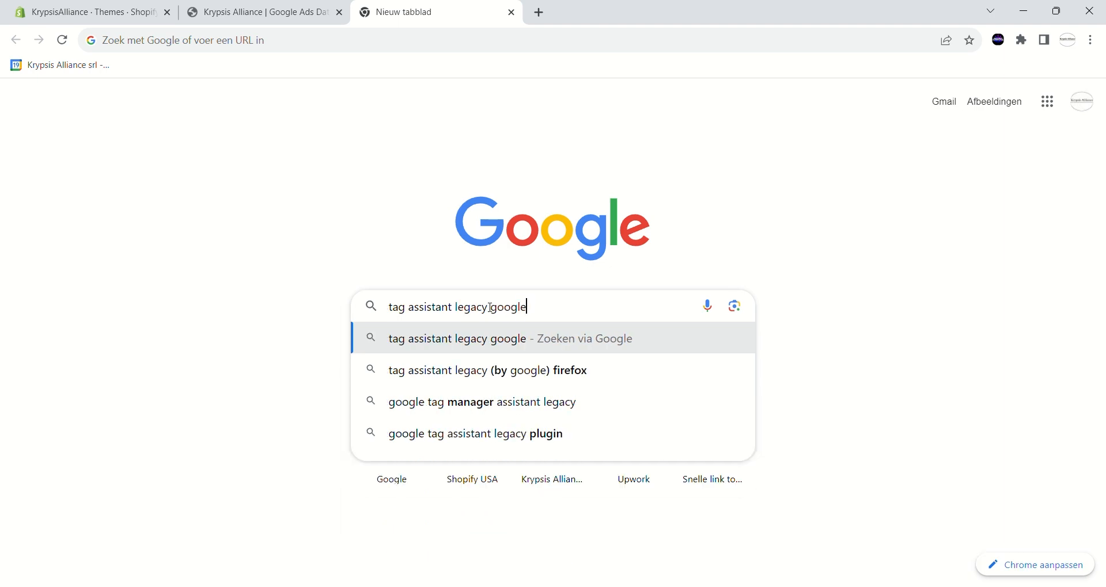
key("Return")
left_click(271, 235)
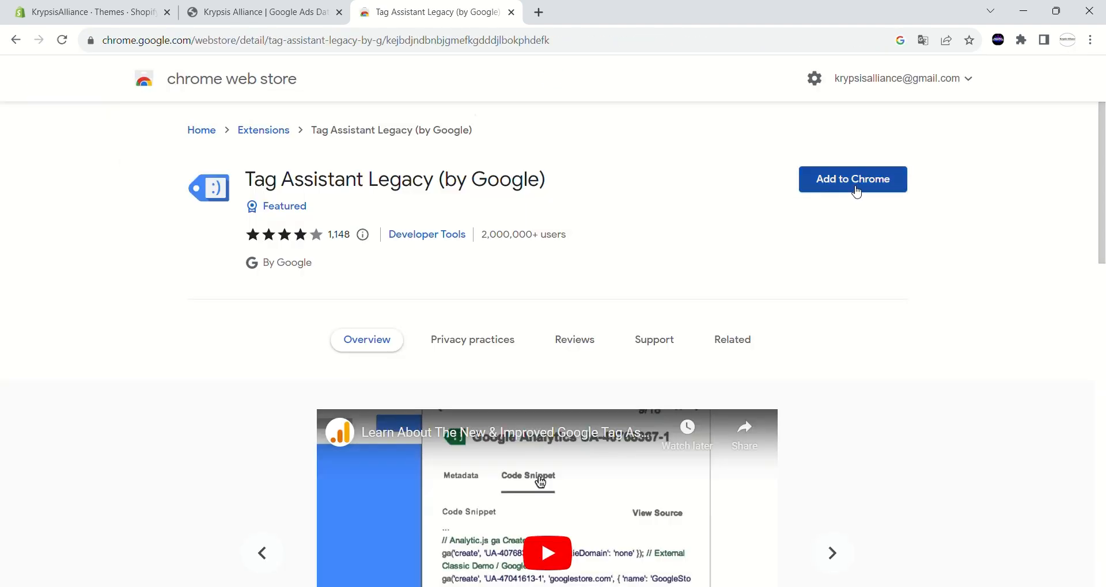
left_click(857, 192)
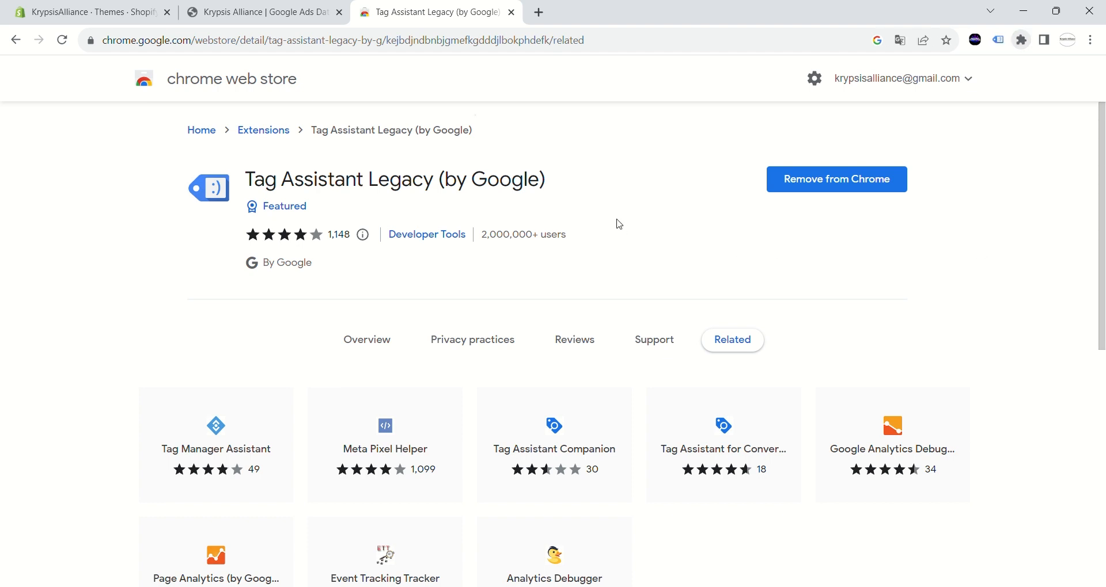
Step: Enable Tag Assistant Legacy on the krypsisalliance.myshopify.com home page, reload the page and check its tag analysis
left_click(241, 9)
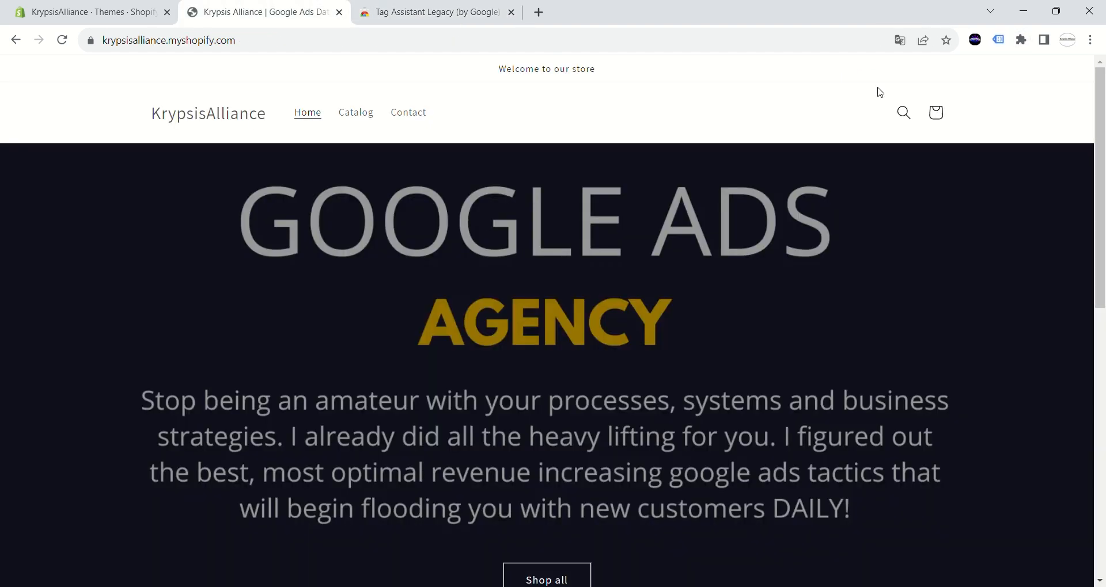
left_click(996, 41)
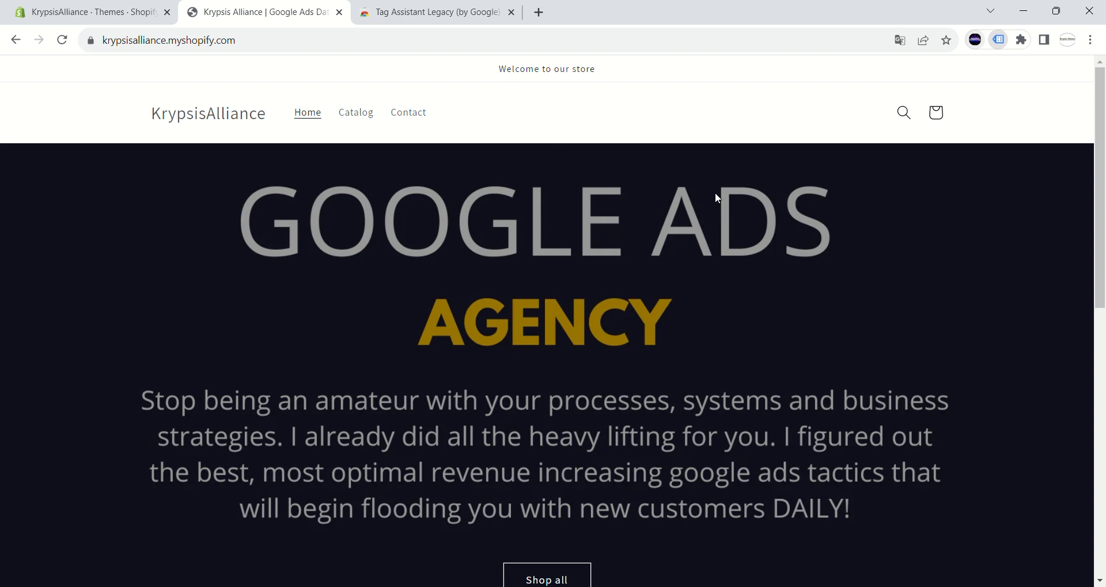
left_click(62, 40)
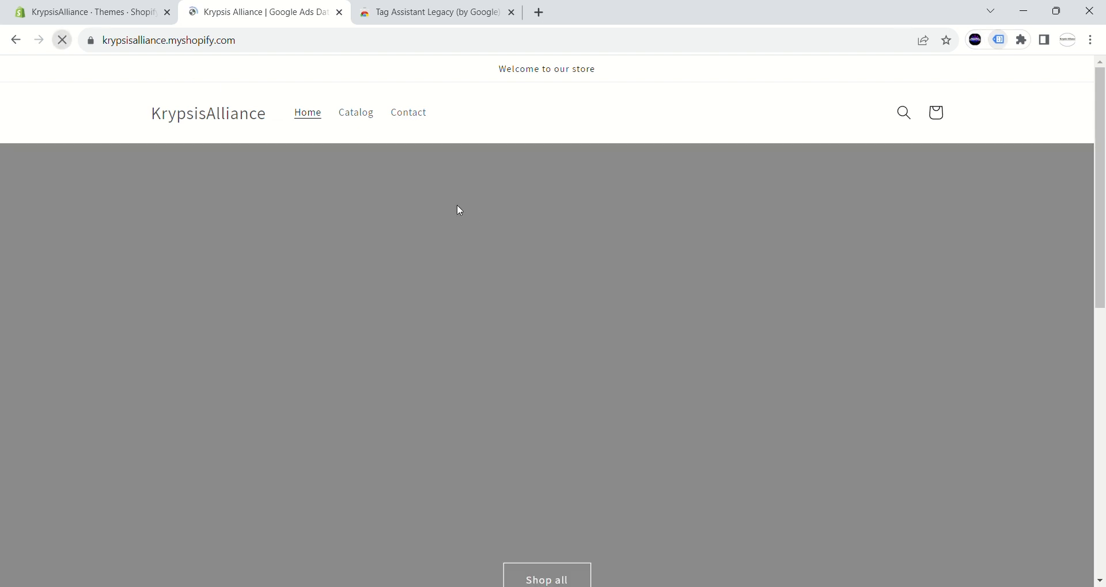
left_click(998, 39)
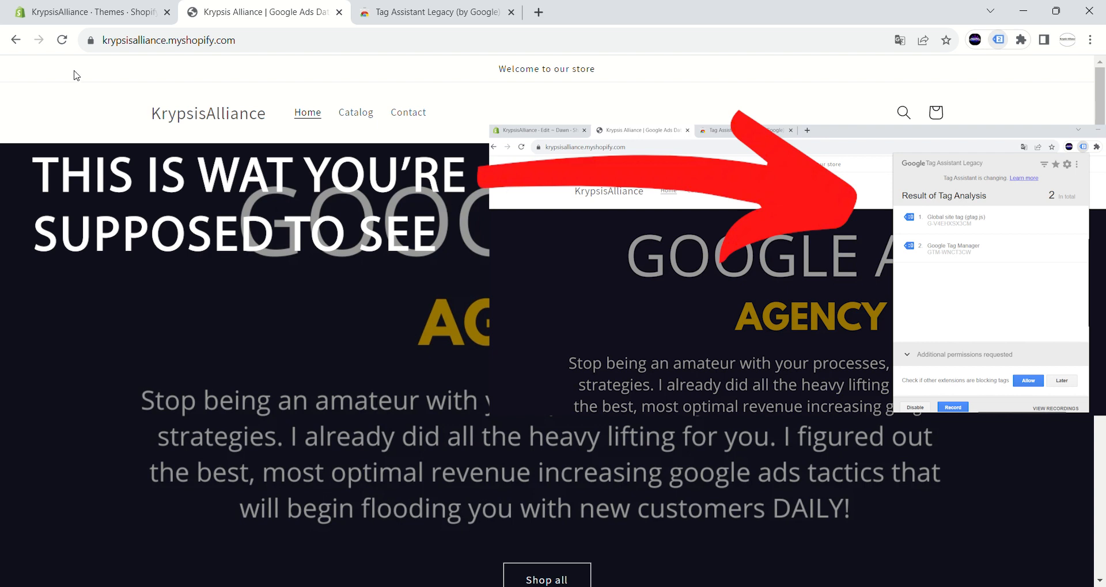
Step: In the Shopify admin, open the current Dawn theme's code for editing and show the theme.liquid layout file
left_click(73, 12)
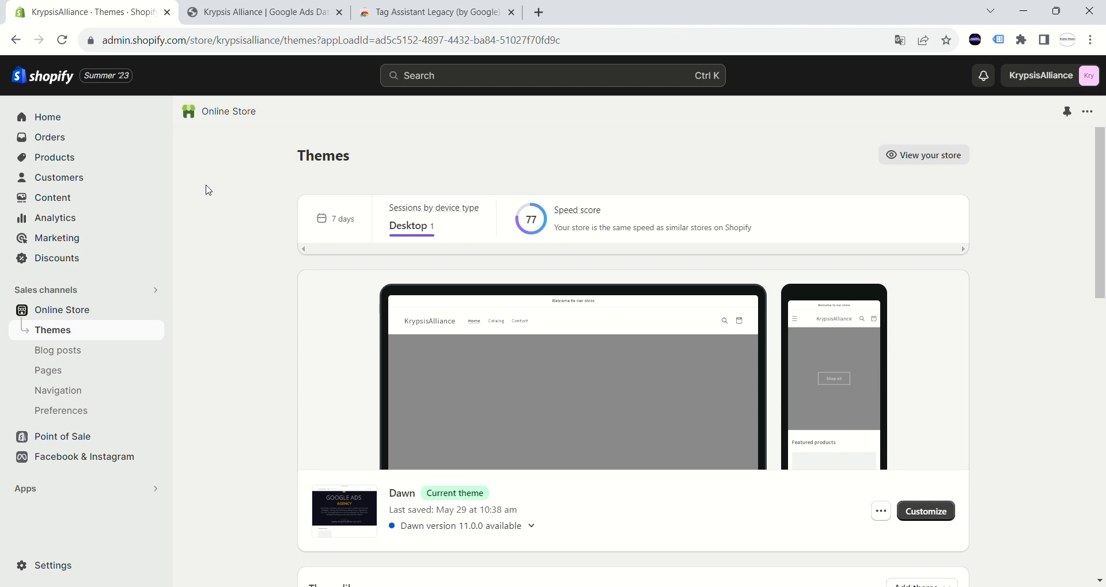
left_click(43, 118)
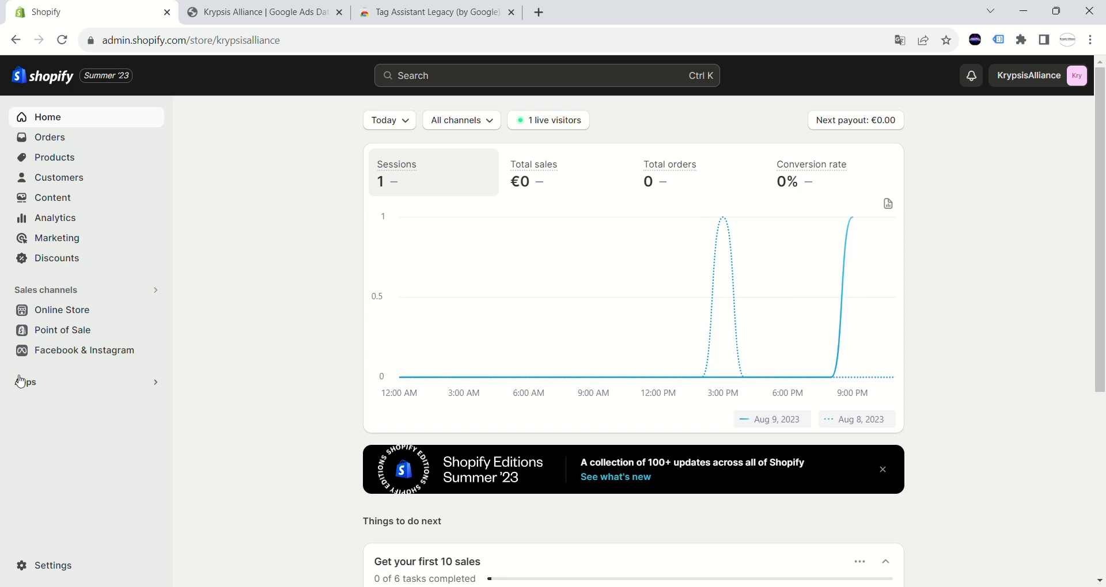
left_click(57, 315)
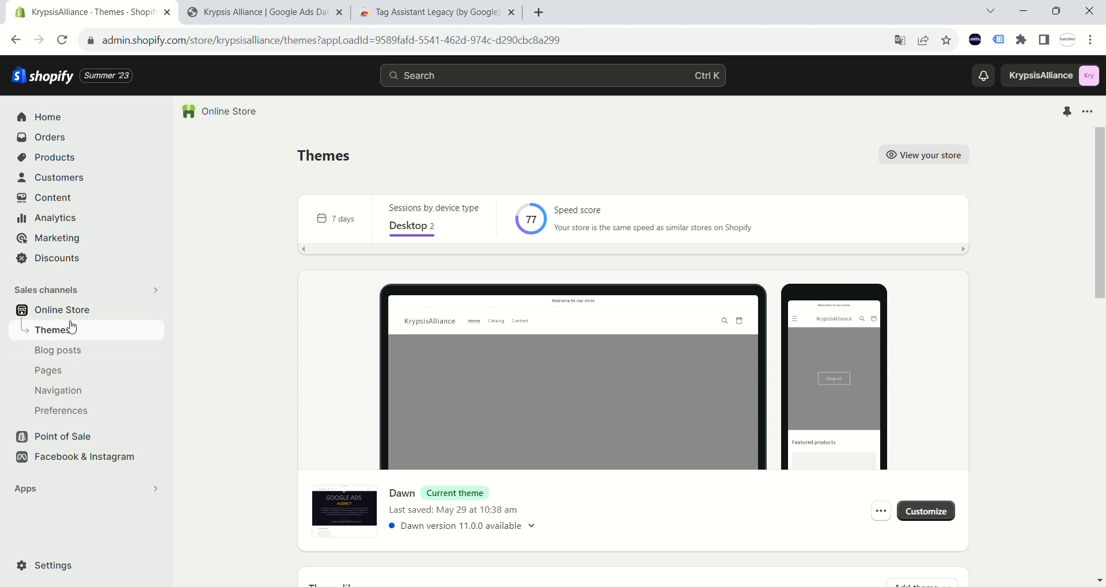
scroll(751, 369, "down", 3)
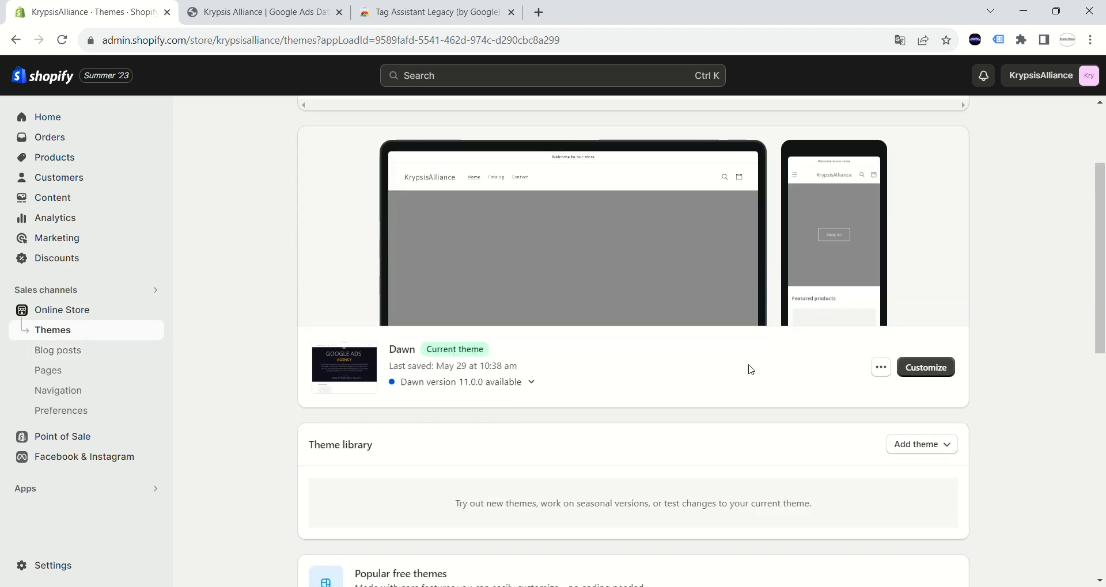
left_click(881, 371)
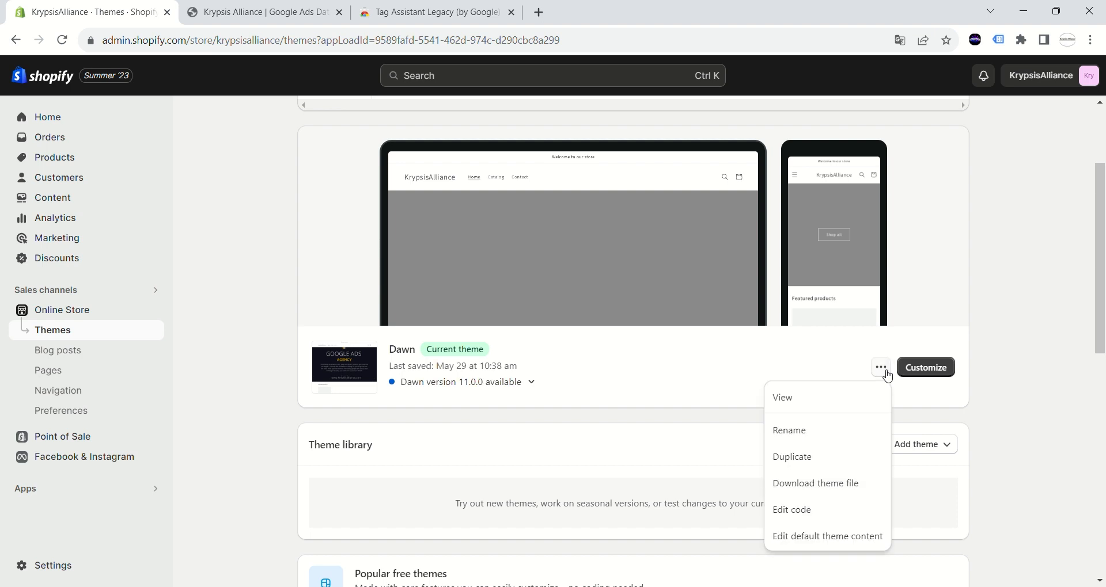
left_click(805, 510)
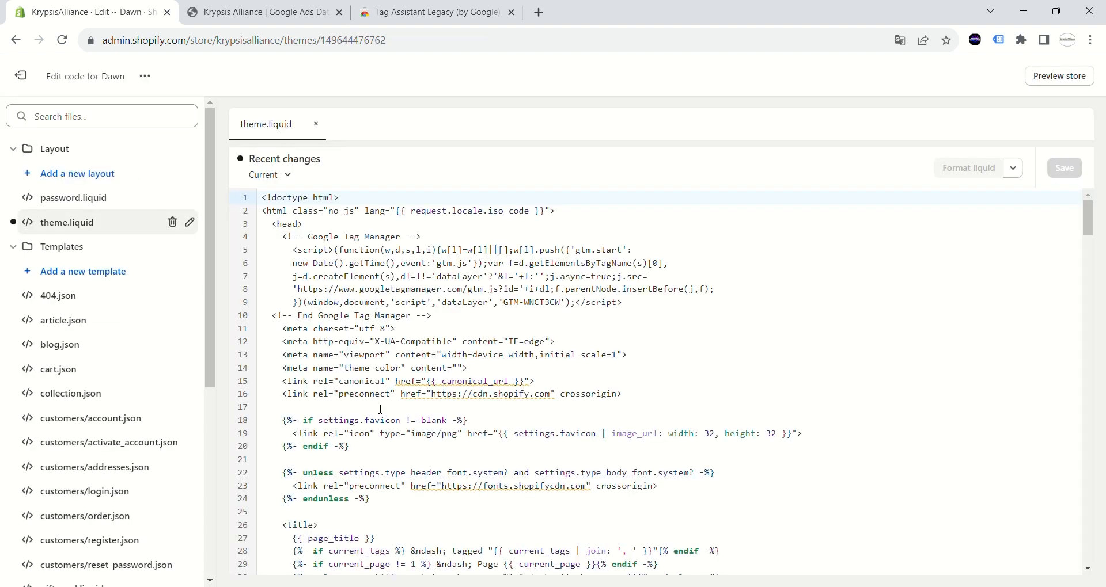
left_click(77, 228)
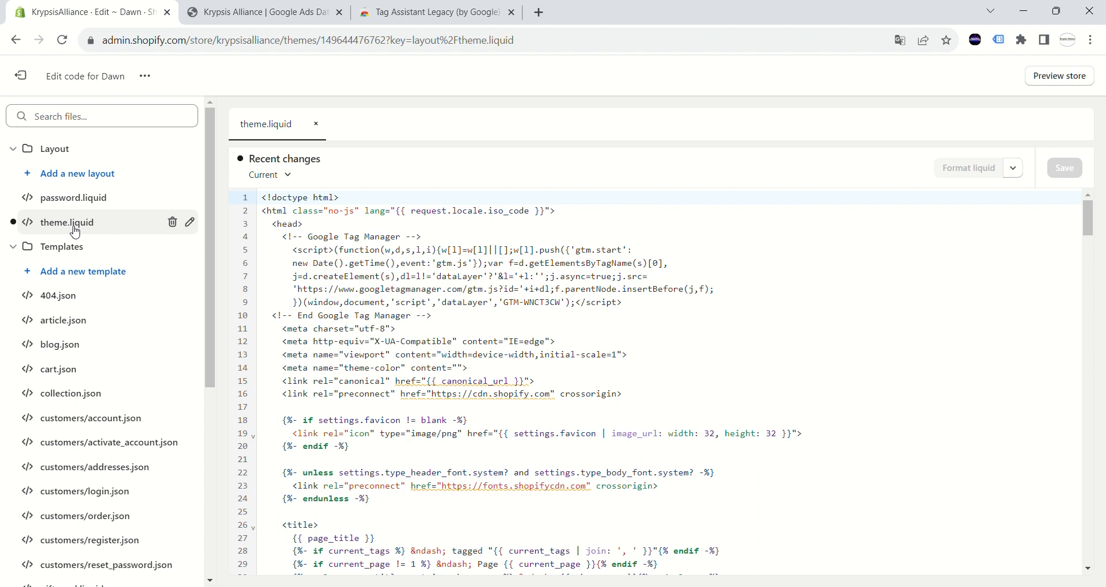
Step: Examine the Google Tag Manager snippet and its placement directly below the opening head tag in theme.liquid
left_click_drag(283, 236, 443, 320)
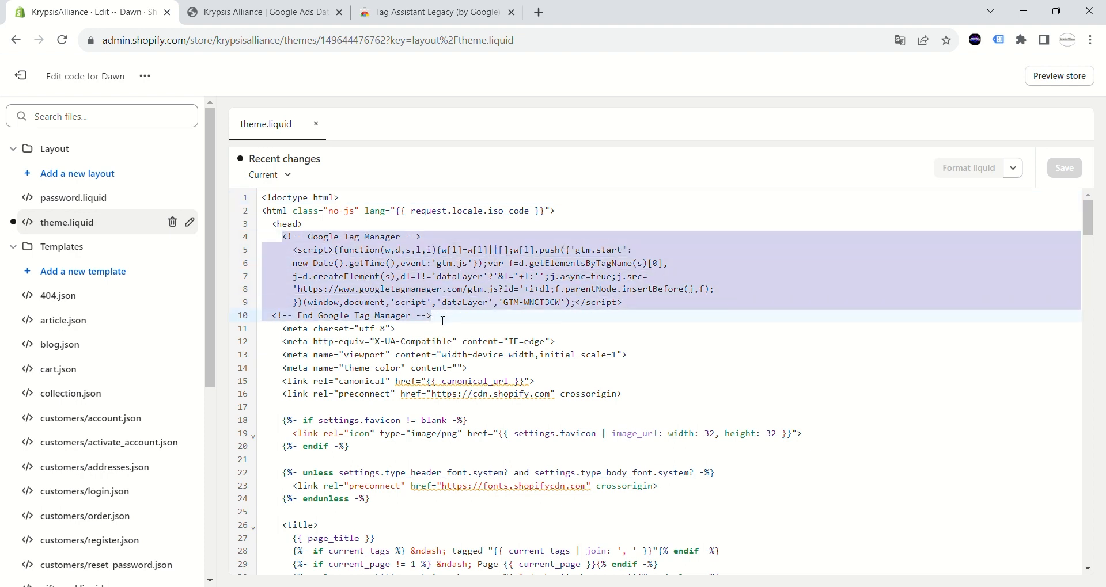
left_click(318, 265)
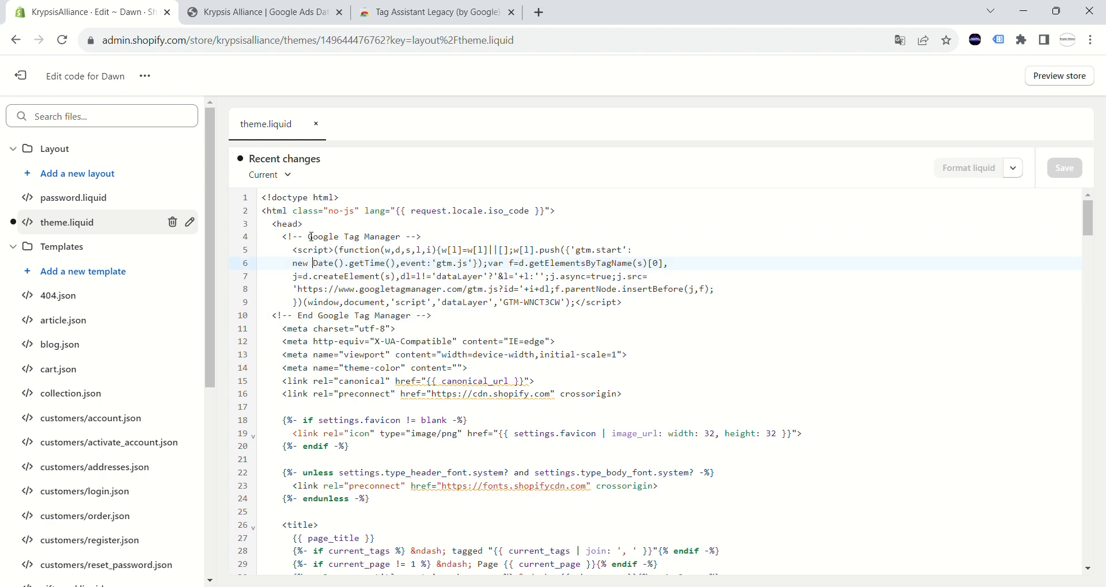
left_click(295, 226)
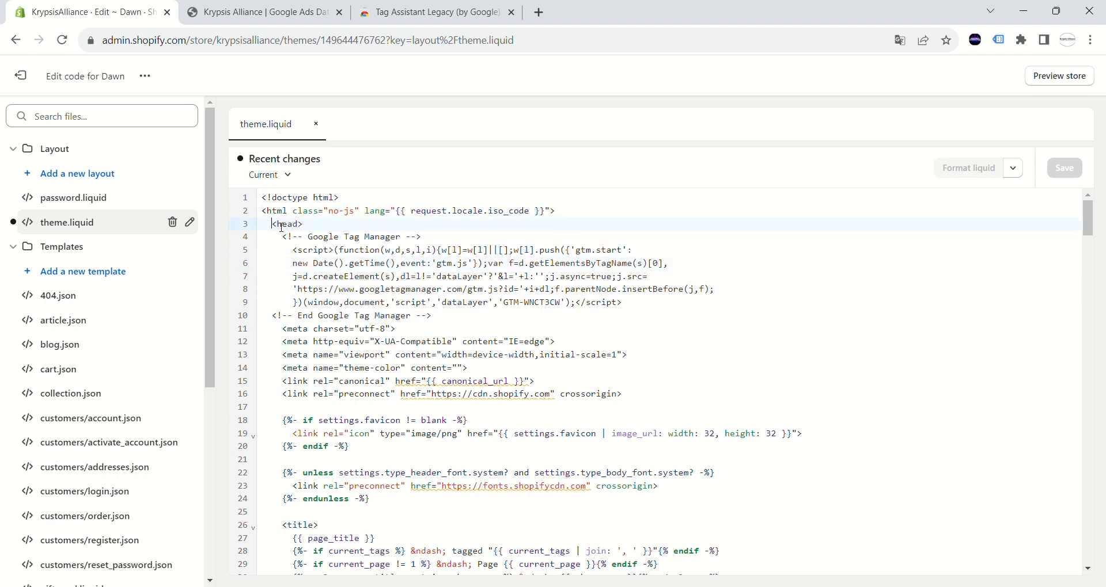
key("Home")
left_click(370, 237)
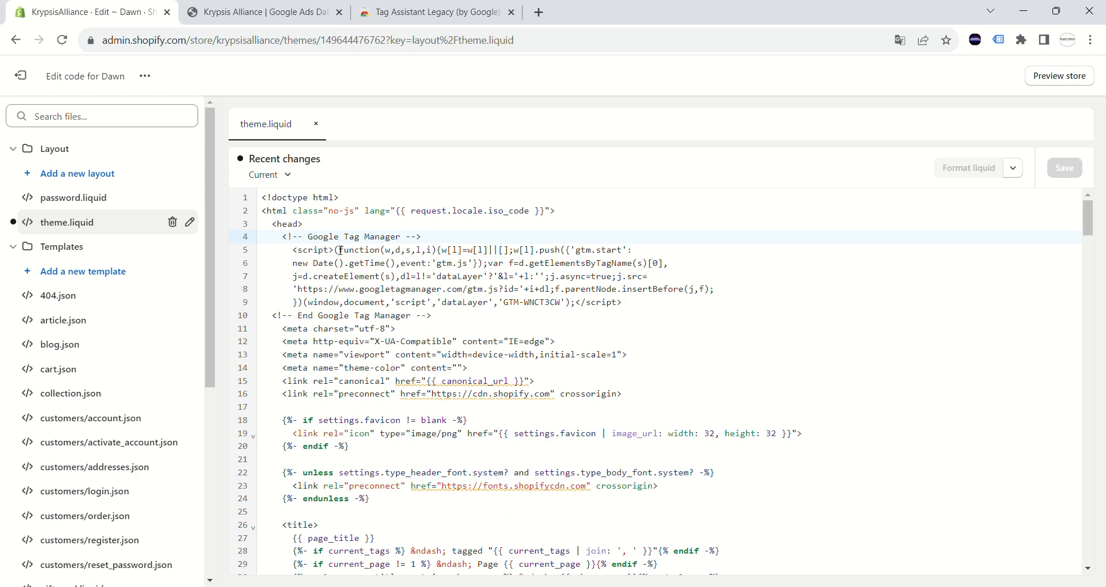
left_click_drag(284, 238, 348, 265)
left_click(277, 214)
left_click_drag(273, 225, 305, 228)
left_click(318, 236)
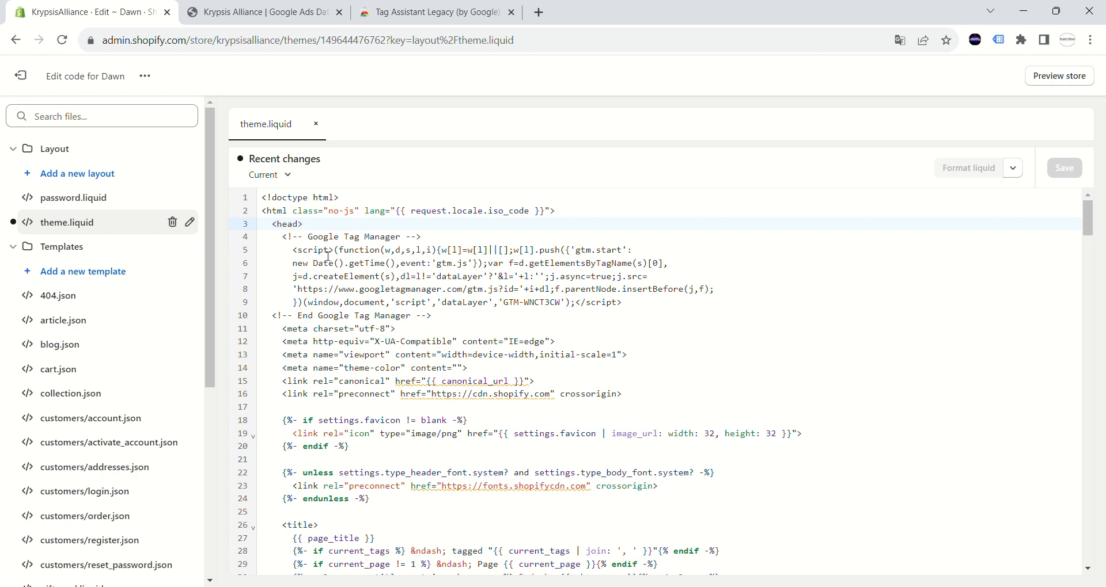
Step: Return to the storefront page and reload it to recheck the installed tags
left_click(254, 16)
left_click(62, 40)
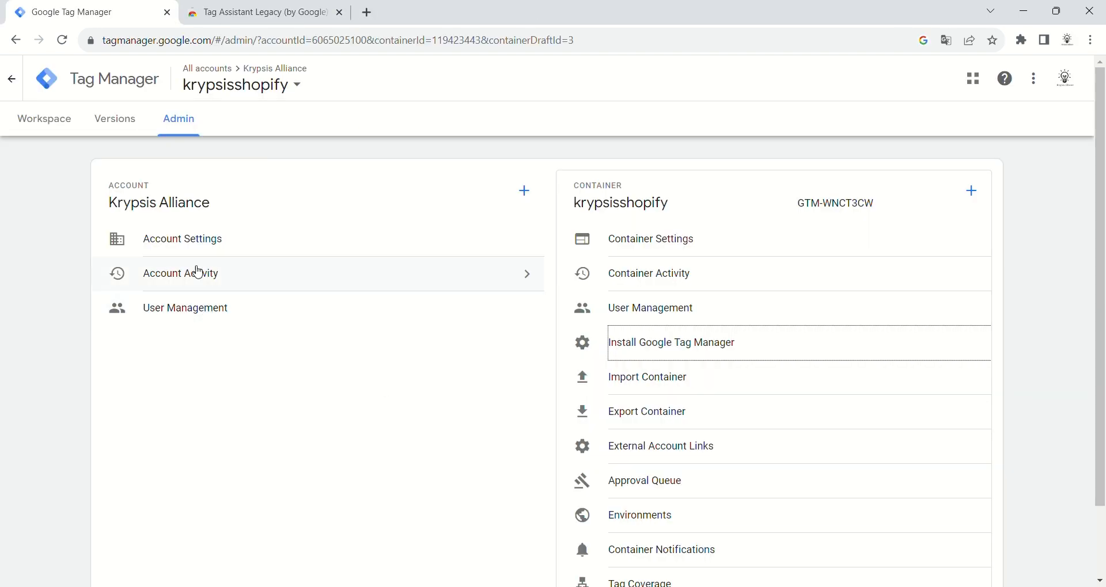
left_click(81, 137)
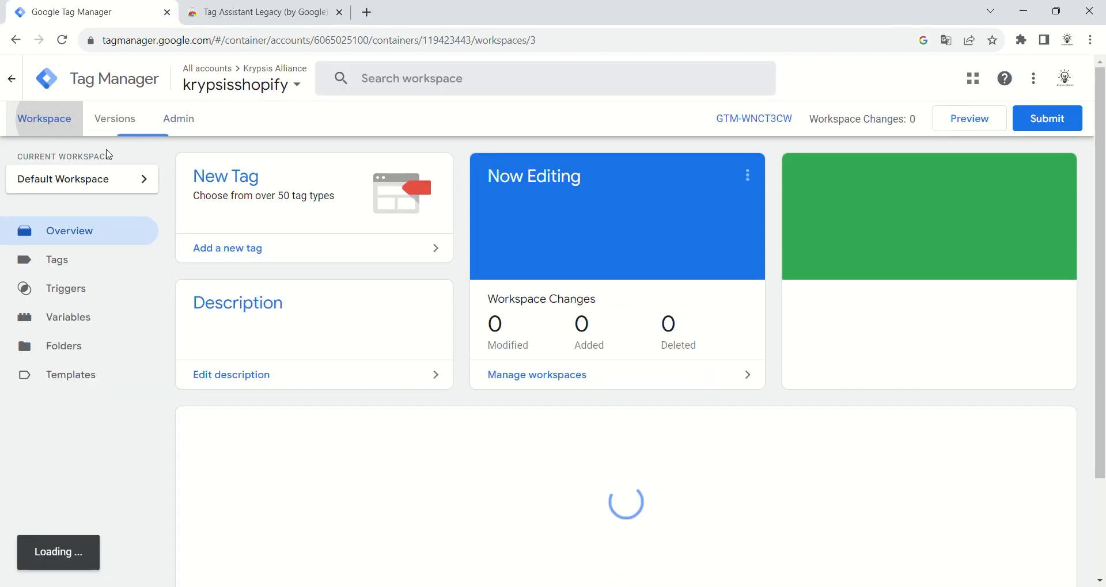
left_click(968, 124)
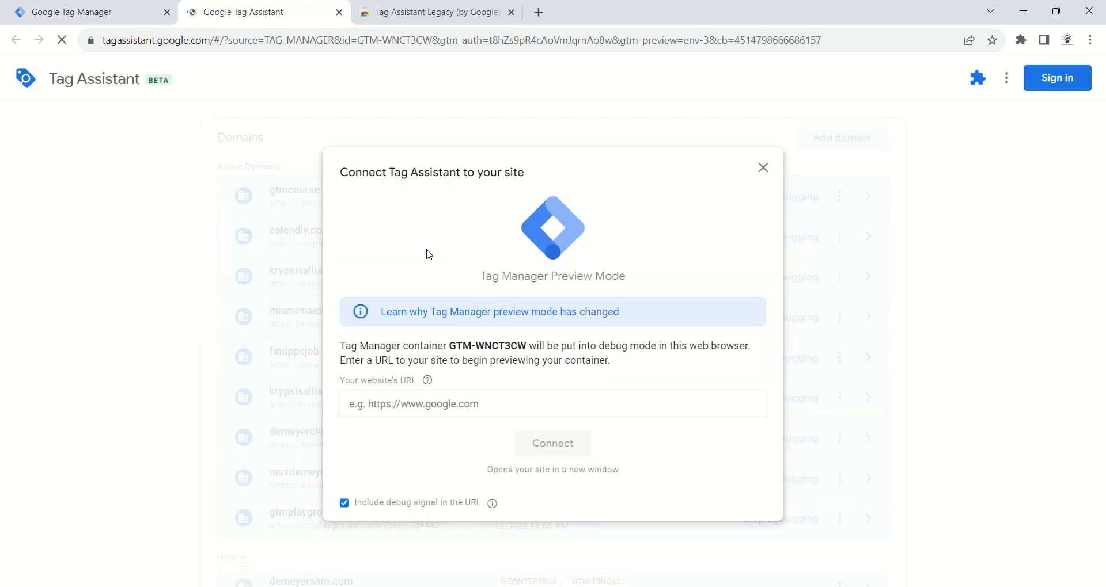
left_click(491, 414)
type("my")
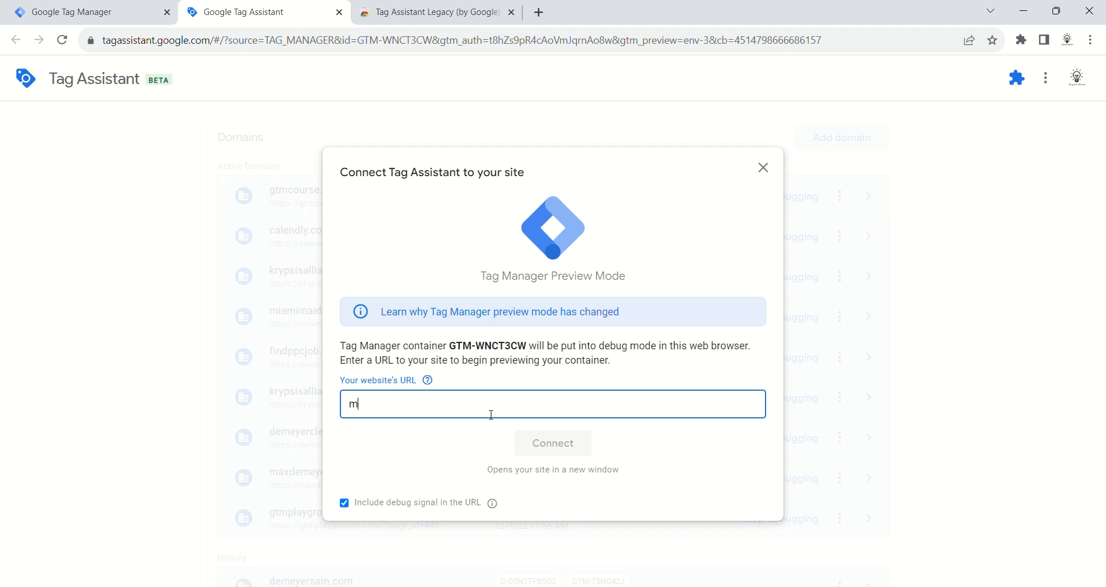
key("BackSpace")
type("htt")
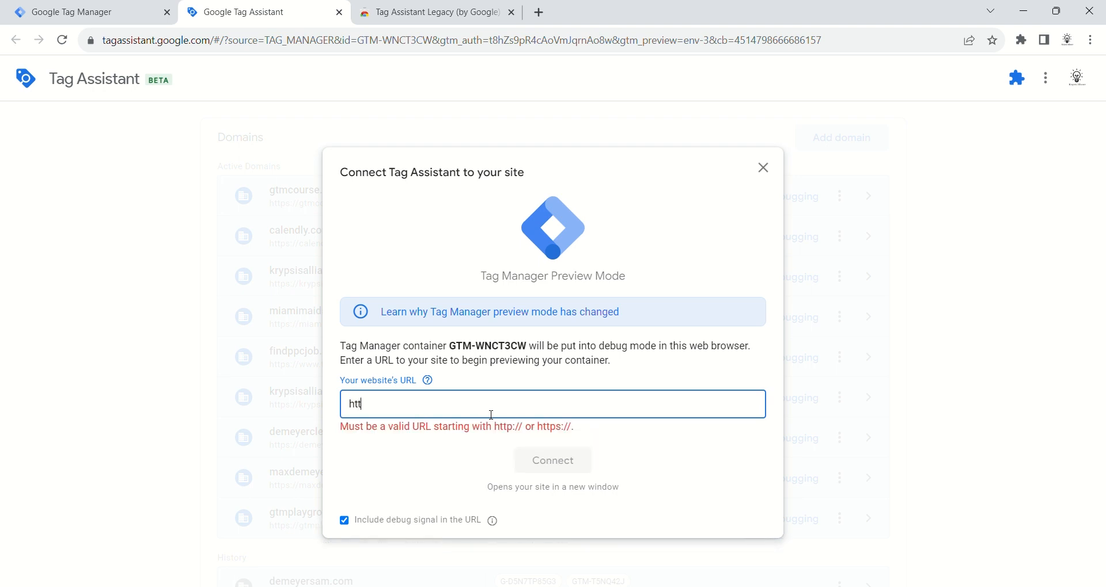
type("ps://krypsisalliance.myshopify.com")
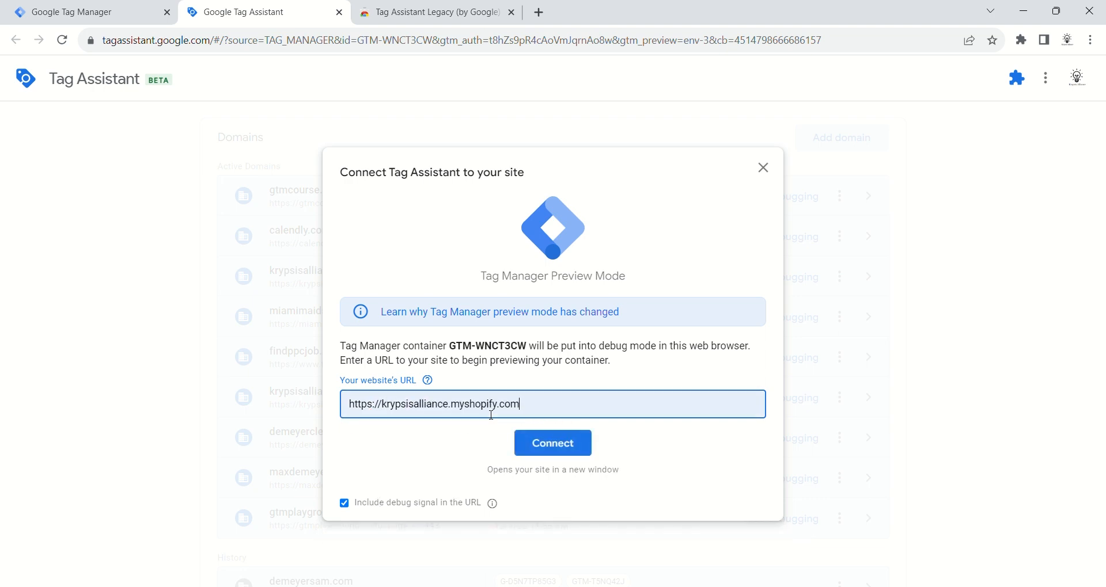
left_click(550, 444)
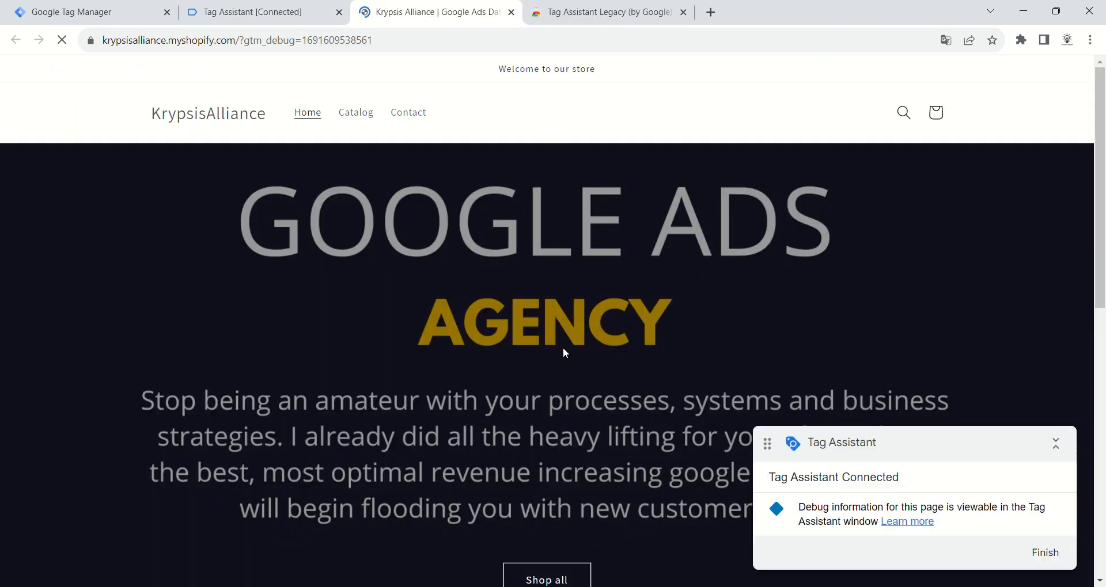
Step: In the connected Tag Assistant, view the output of the Google Analytics tag and of the Tag Manager container
left_click(271, 12)
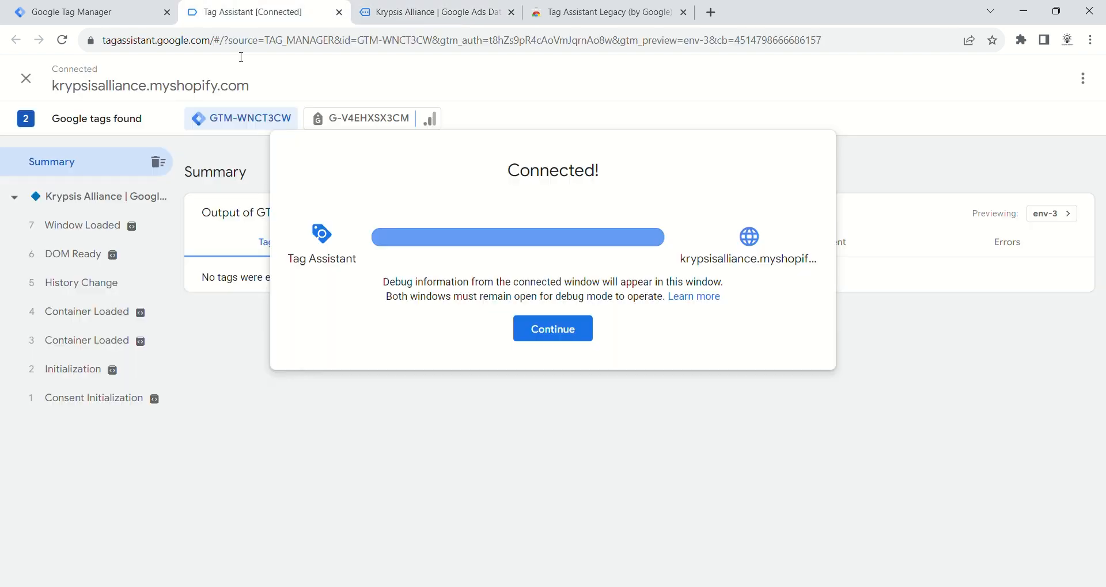
left_click(523, 336)
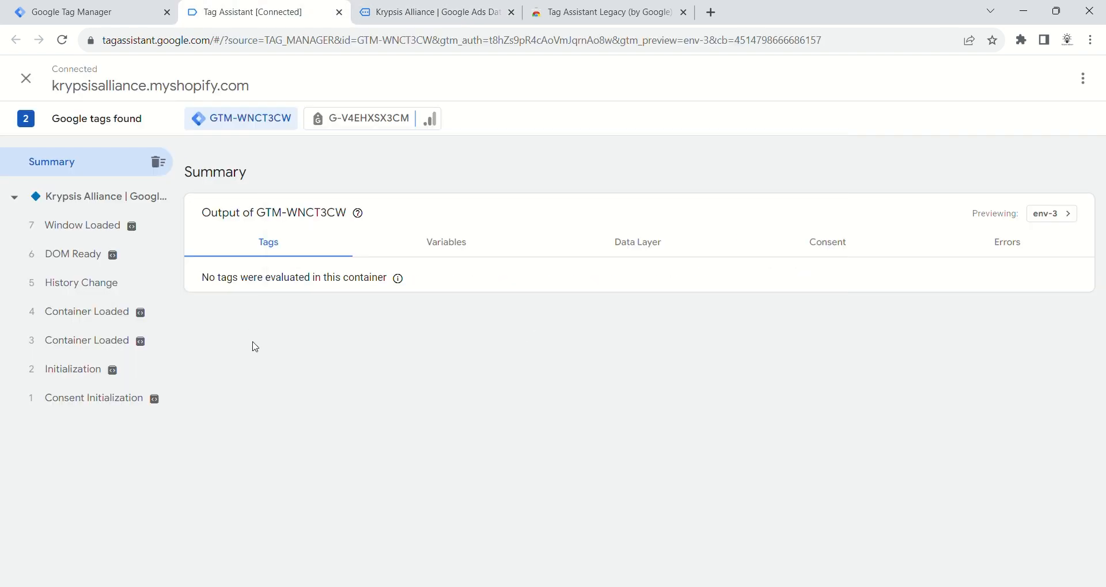
left_click(368, 118)
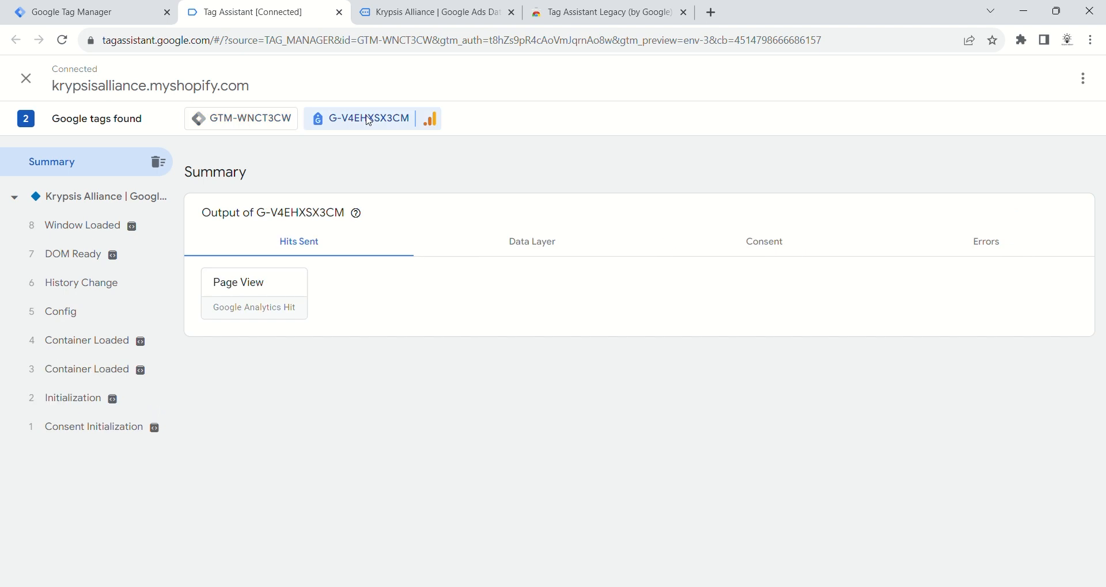
left_click(249, 121)
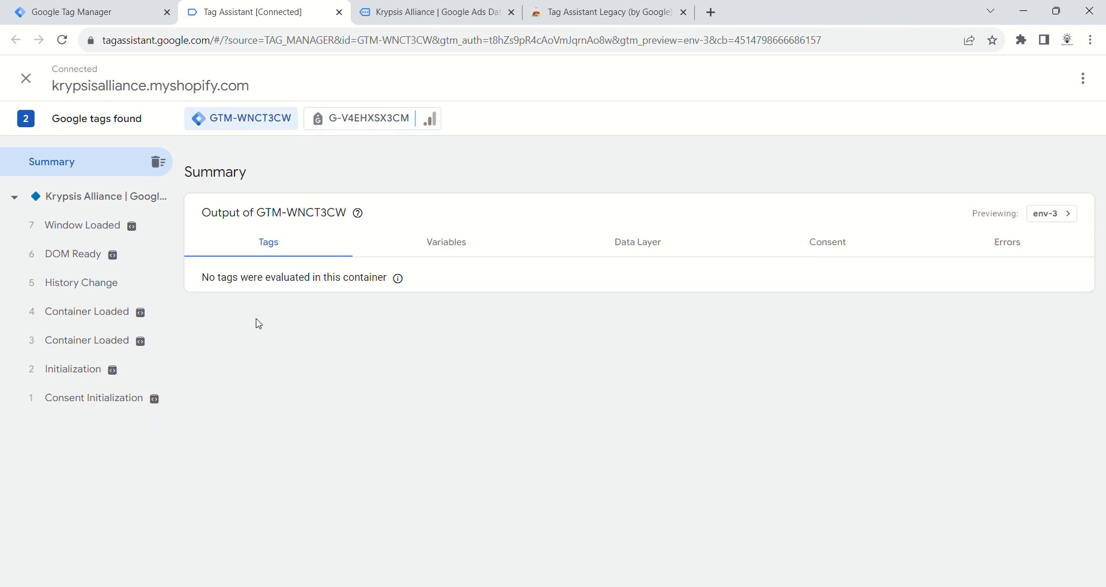
Step: Look through the connected storefront page from the banner to the footer and back
left_click(449, 12)
scroll(477, 323, "down", 7)
scroll(461, 323, "down", 4)
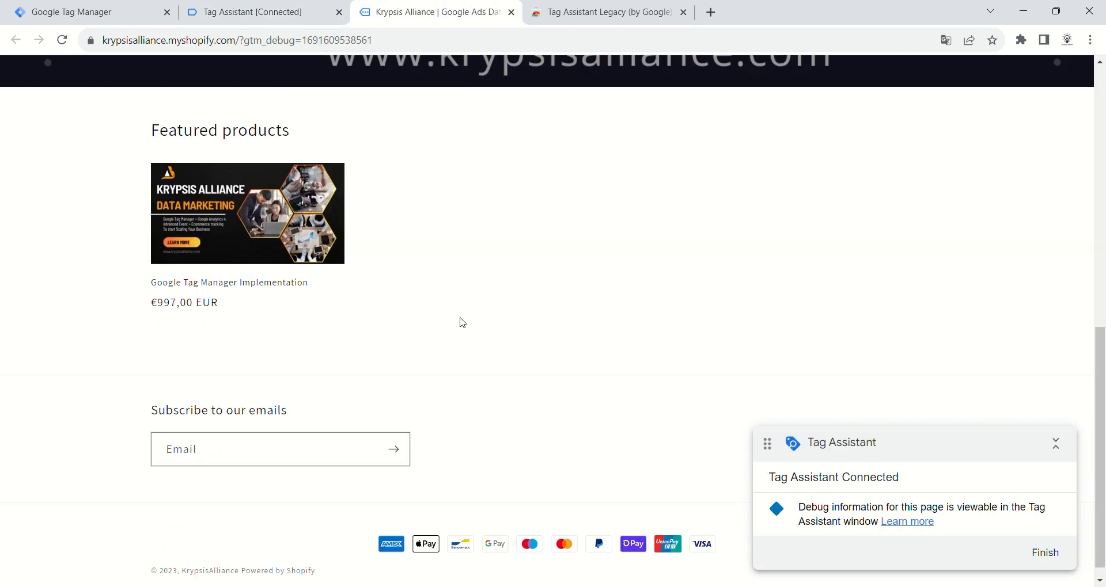
scroll(459, 322, "up", 10)
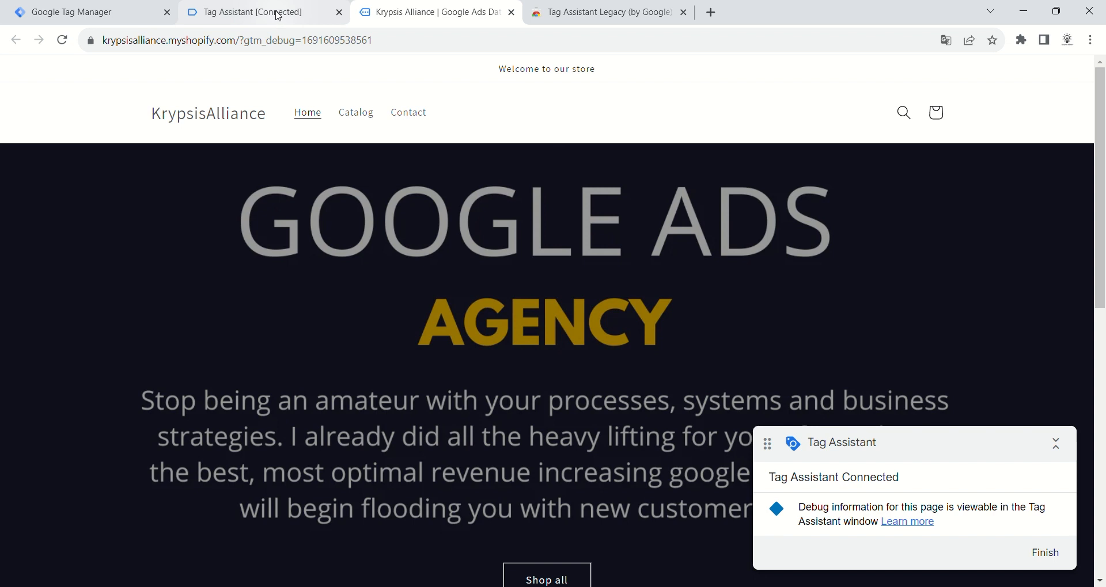
Step: Switch to the connected Tag Assistant, view the Scrolls event and return to the summary
left_click(274, 12)
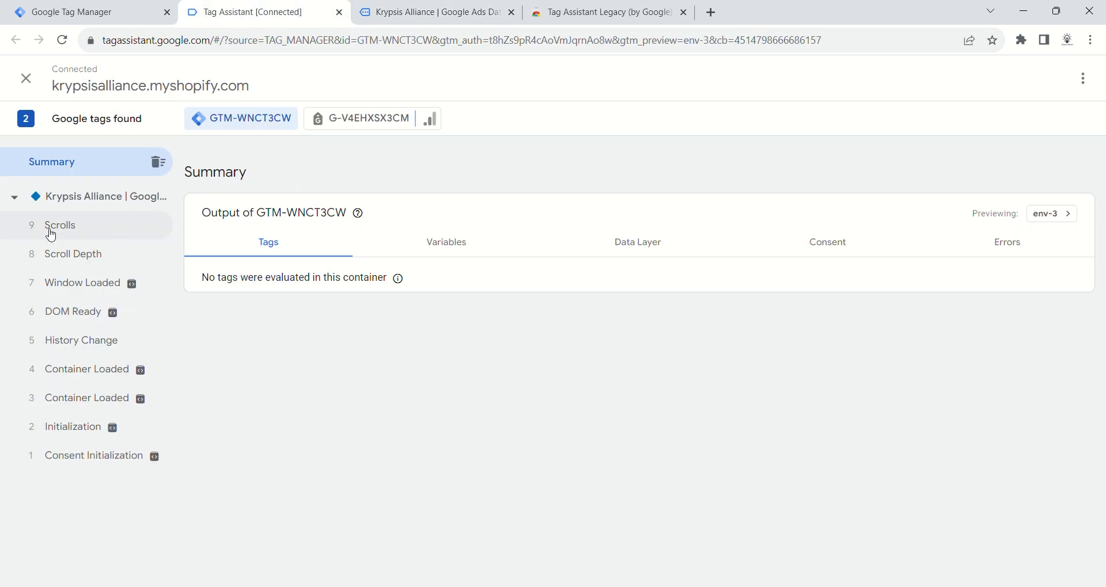
left_click(51, 233)
left_click(68, 163)
Step: Return to the connected storefront and open the full product collection through the banner's Shop all link
left_click(415, 6)
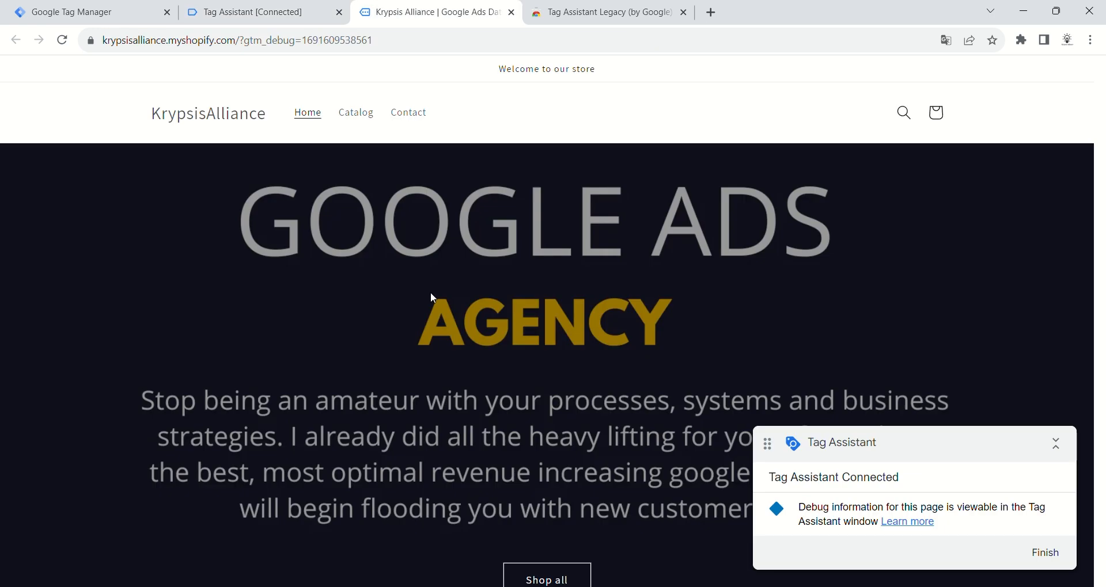
scroll(433, 298, "down", 5)
left_click(557, 293)
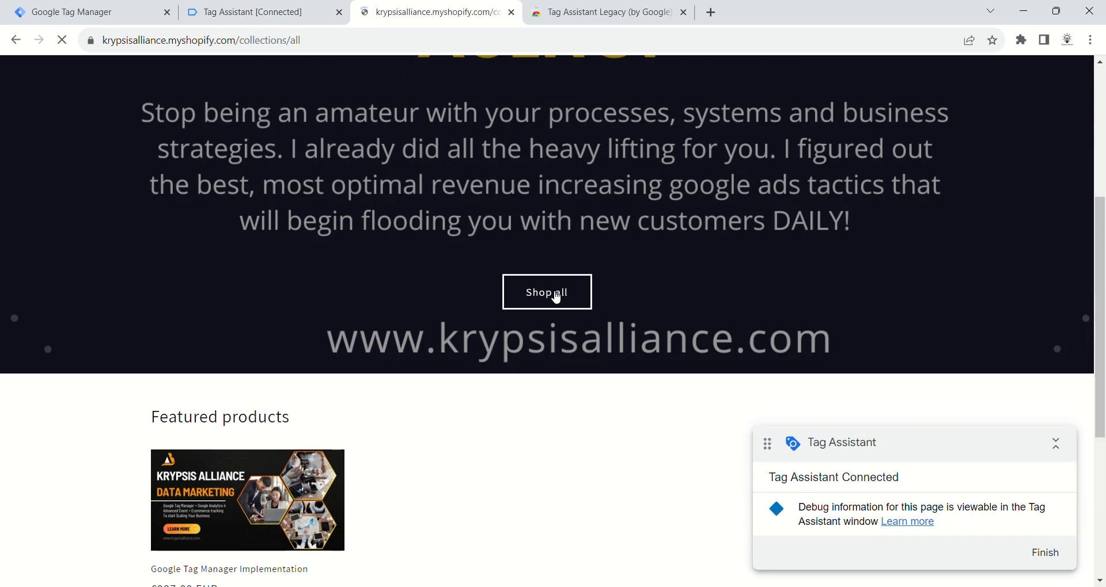
Step: In Tag Assistant, expand the home page's Link Click event and examine its API call, including the element URL and text
left_click(271, 11)
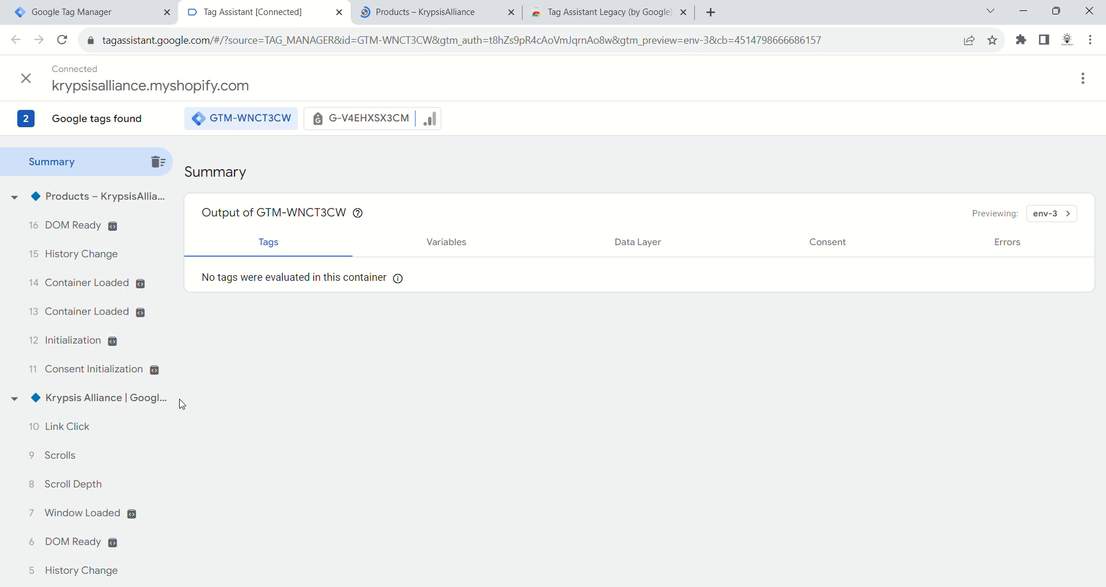
scroll(87, 426, "down", 3)
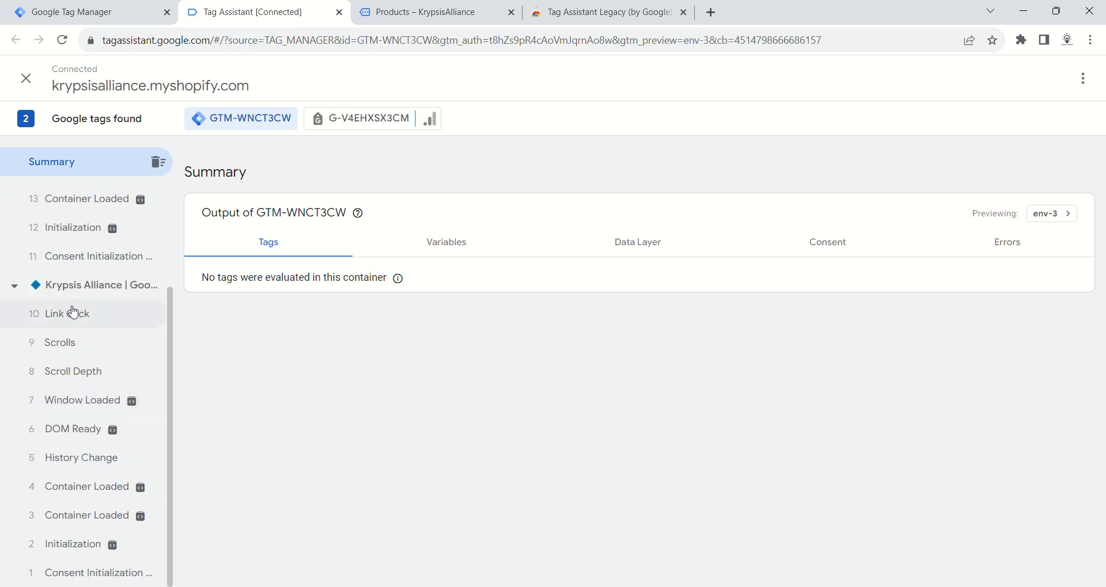
left_click(73, 313)
left_click(958, 255)
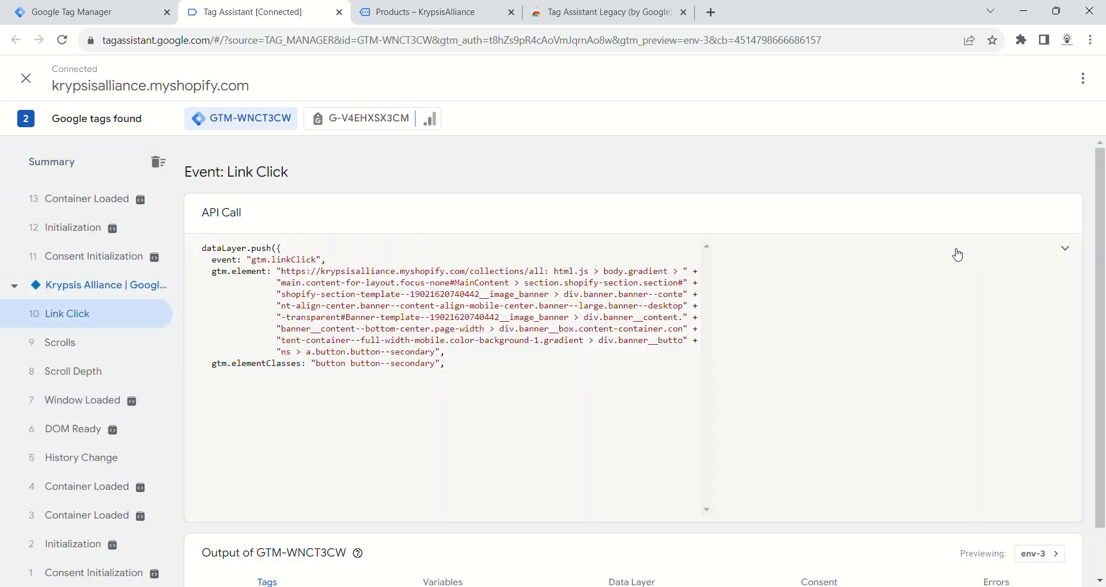
left_click_drag(297, 411, 527, 411)
left_click(527, 411)
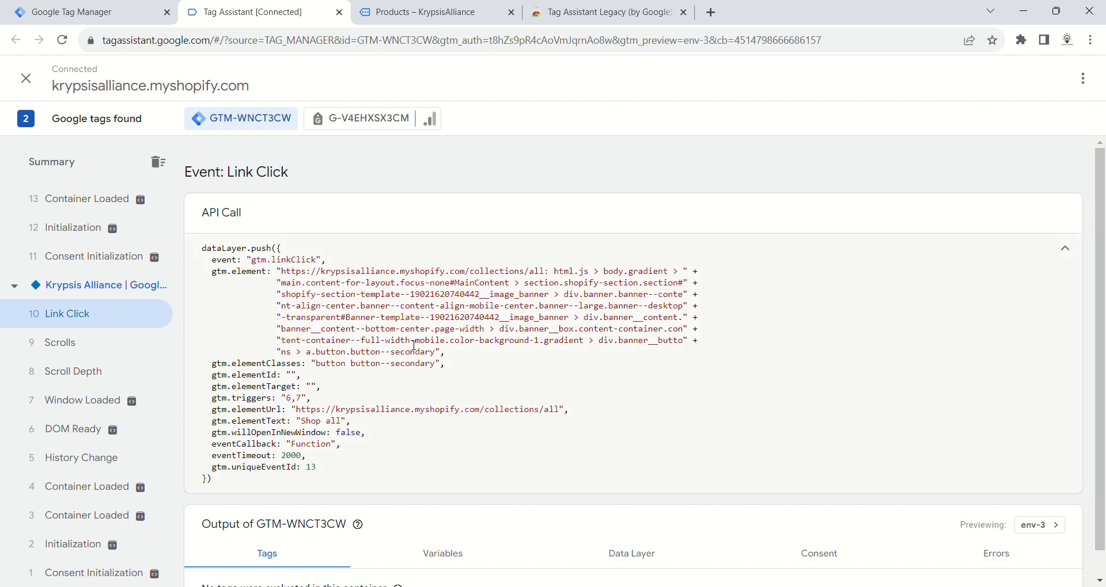
scroll(284, 391, "down", 1)
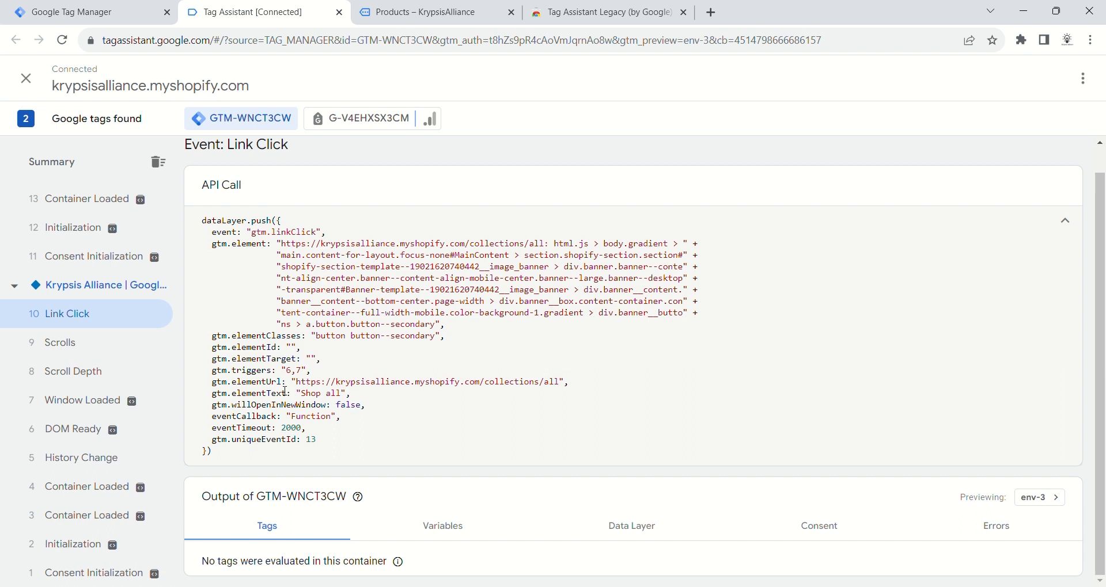
scroll(364, 428, "up", 1)
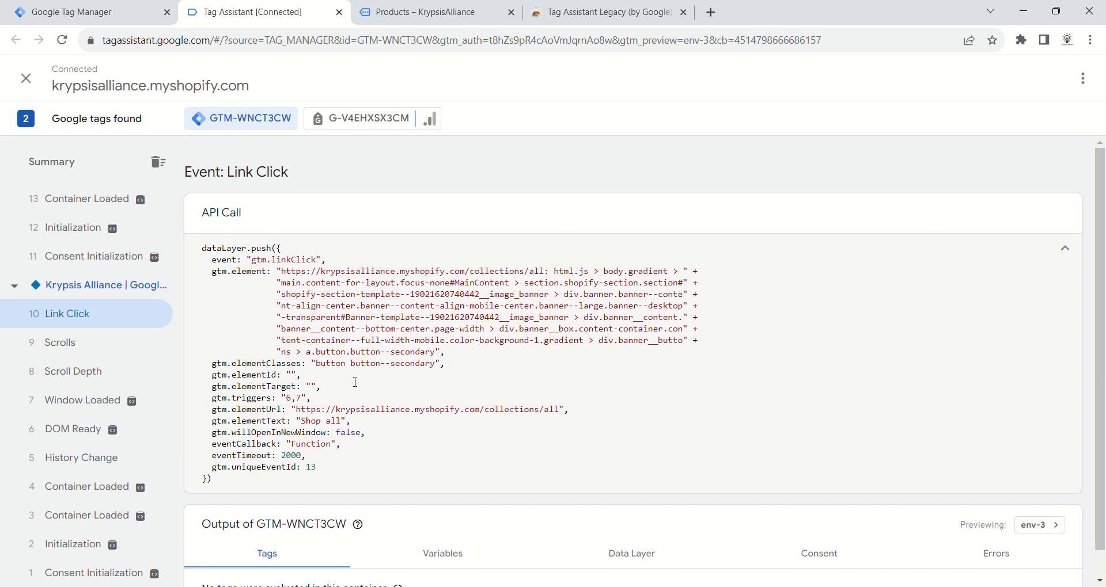
Step: View the hits sent by the Google Analytics tag G-V4EHXSX3CM and compare them with the open storefront page
left_click(376, 119)
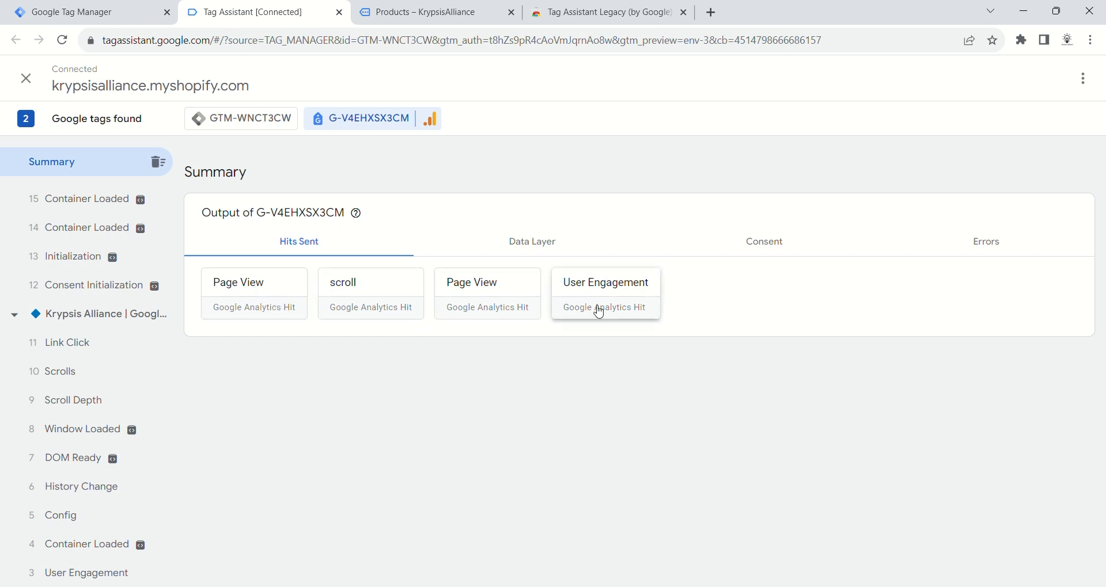
left_click(427, 14)
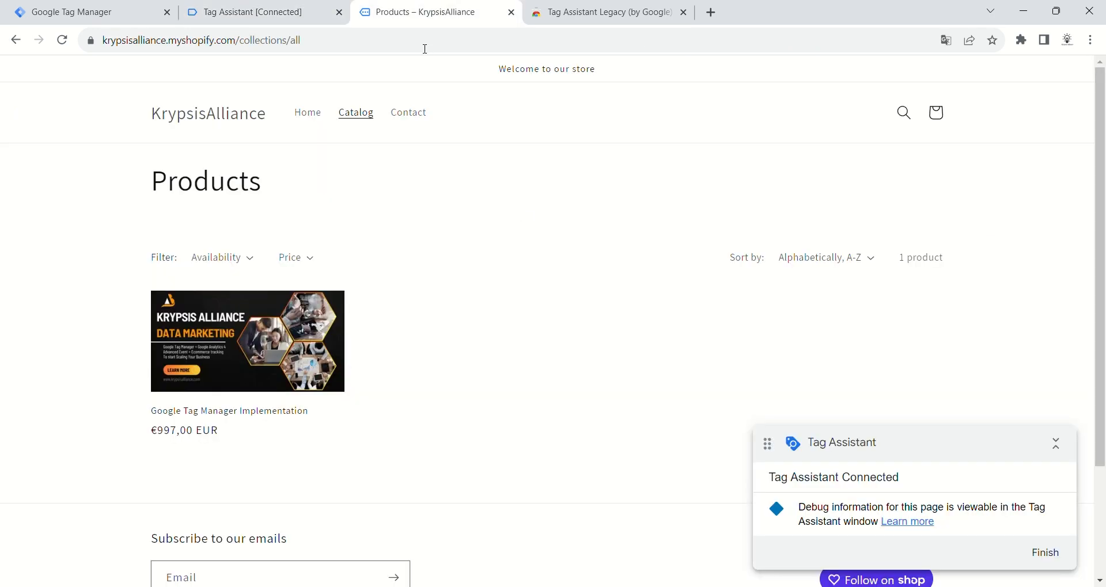
left_click(287, 7)
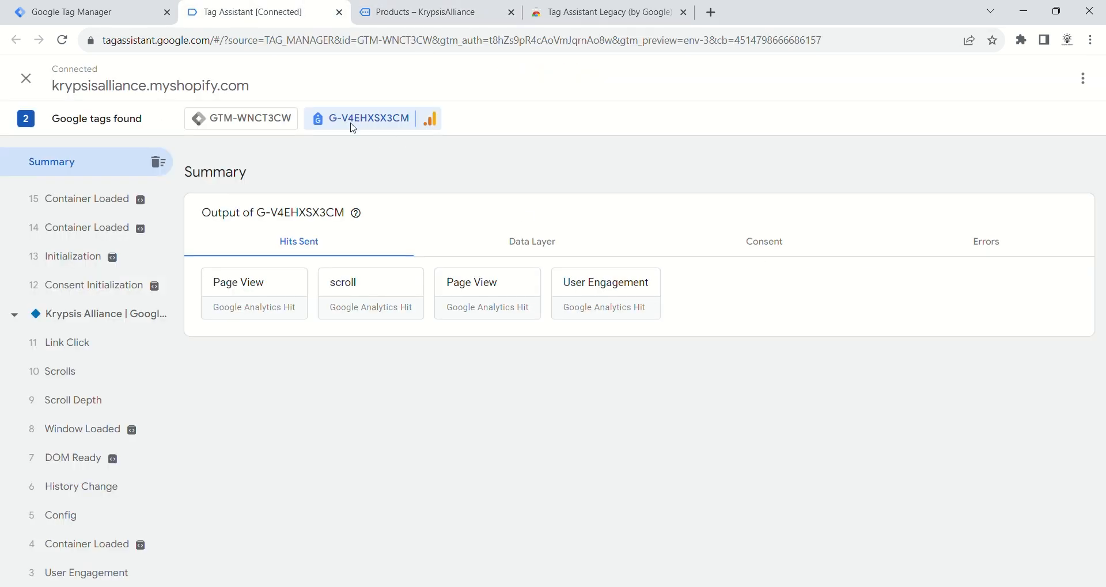
Step: Look through the storefront's Products page and go back to the home page through the KrypsisAlliance store name
left_click(430, 21)
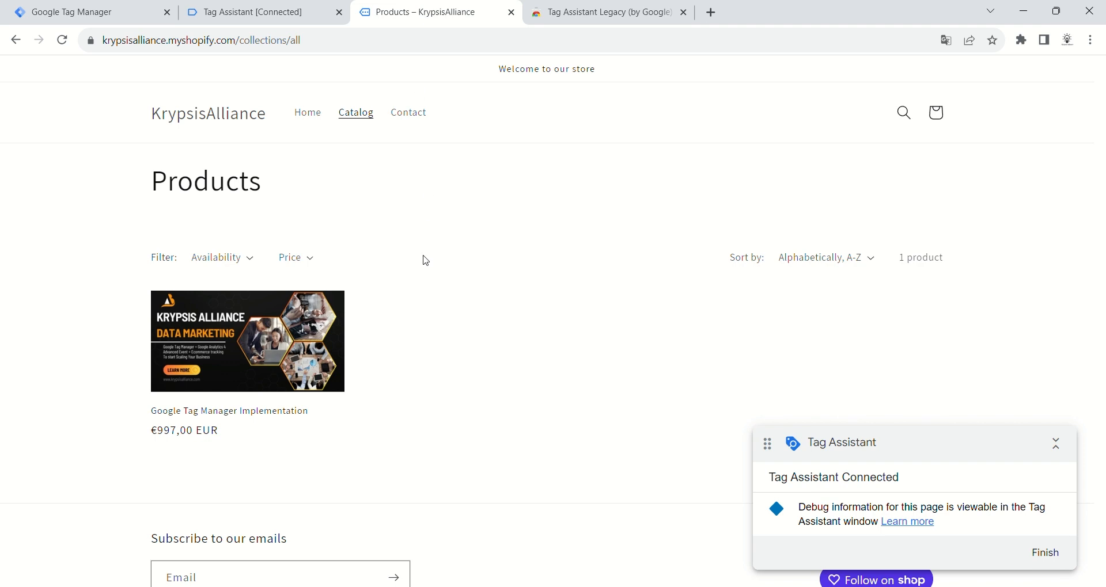
scroll(457, 262, "down", 3)
scroll(523, 301, "up", 3)
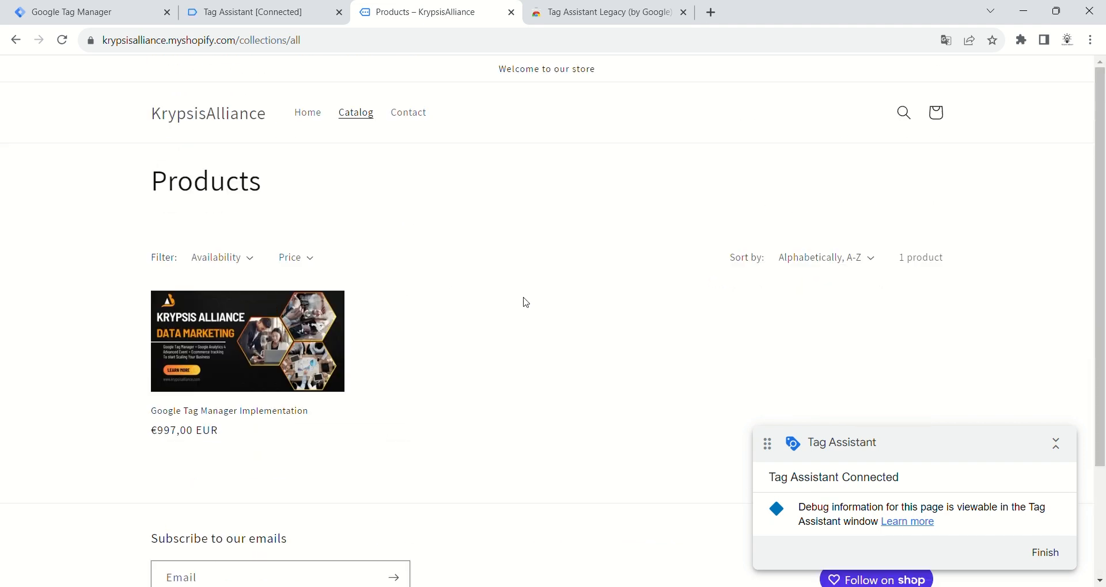
left_click(218, 116)
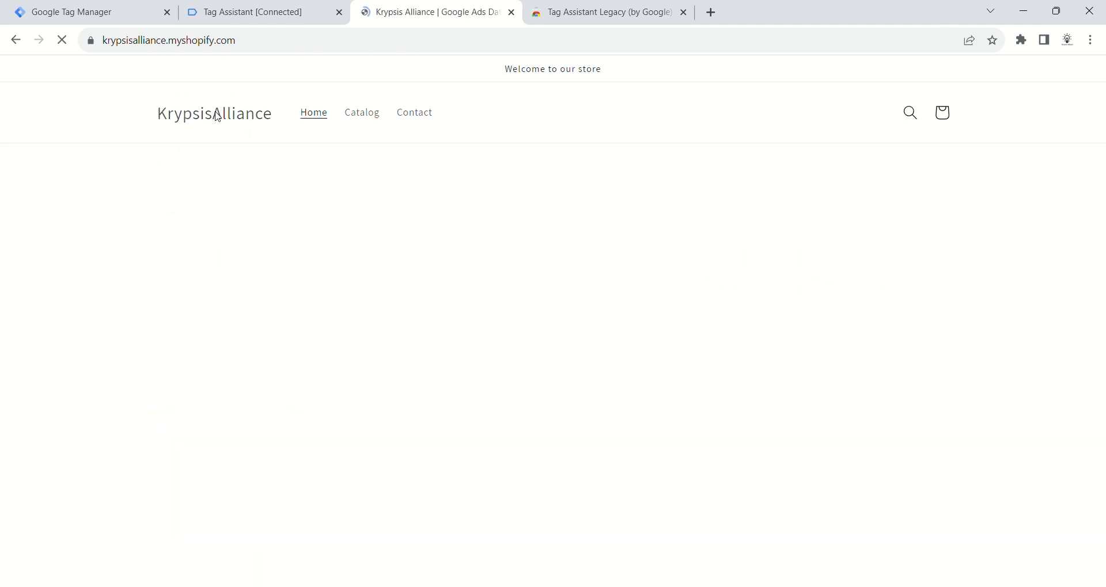
Step: In Tag Assistant, expand the Products page's Link Click event and examine the gtm.elementUrl value in its API call
left_click(252, 8)
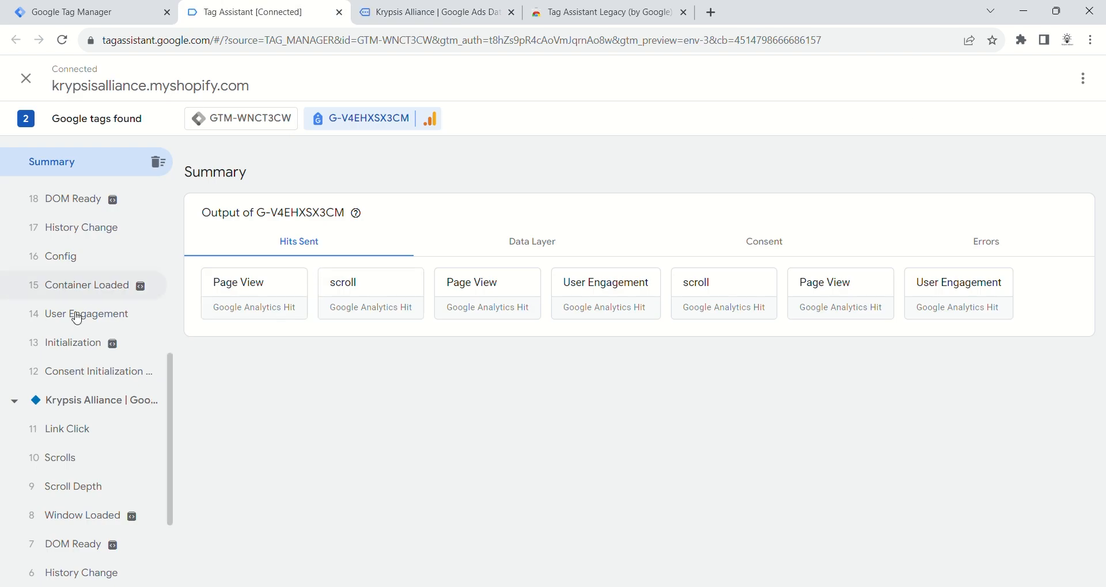
scroll(95, 476, "down", 3)
scroll(99, 469, "up", 9)
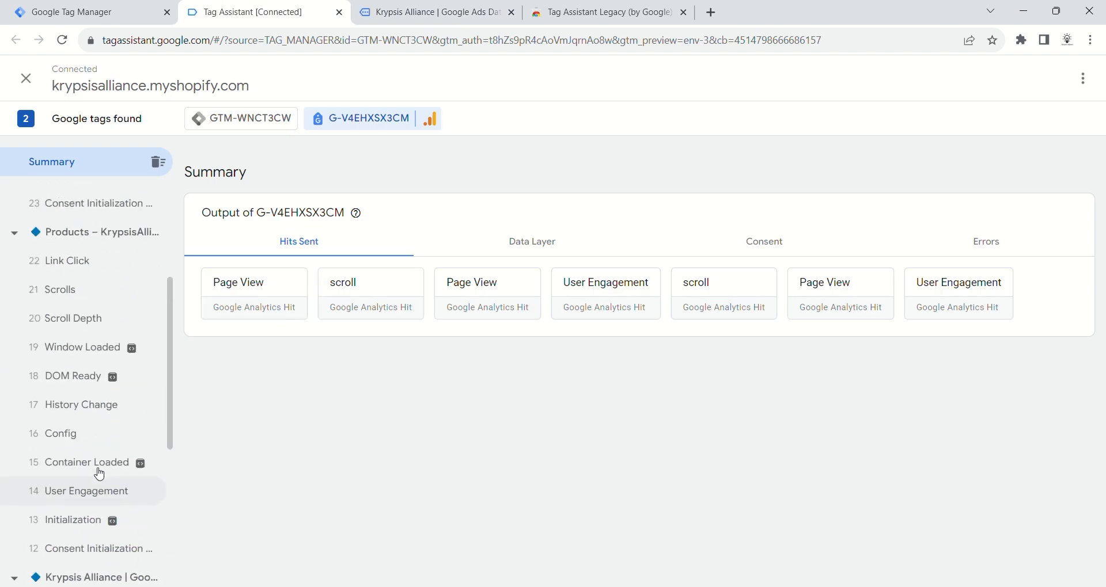
scroll(80, 412, "down", 1)
left_click(80, 413)
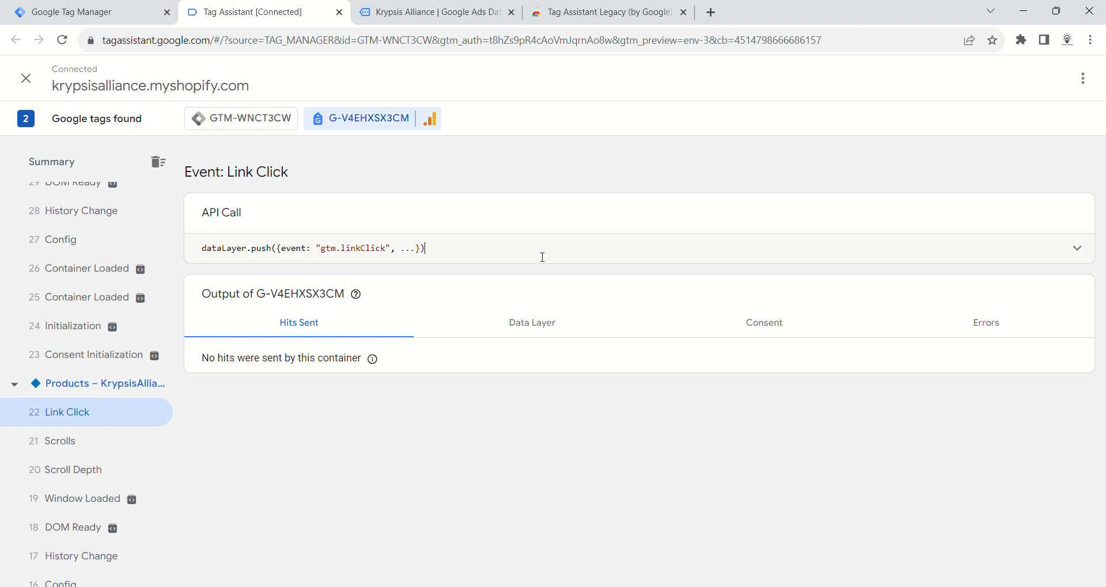
left_click(1074, 248)
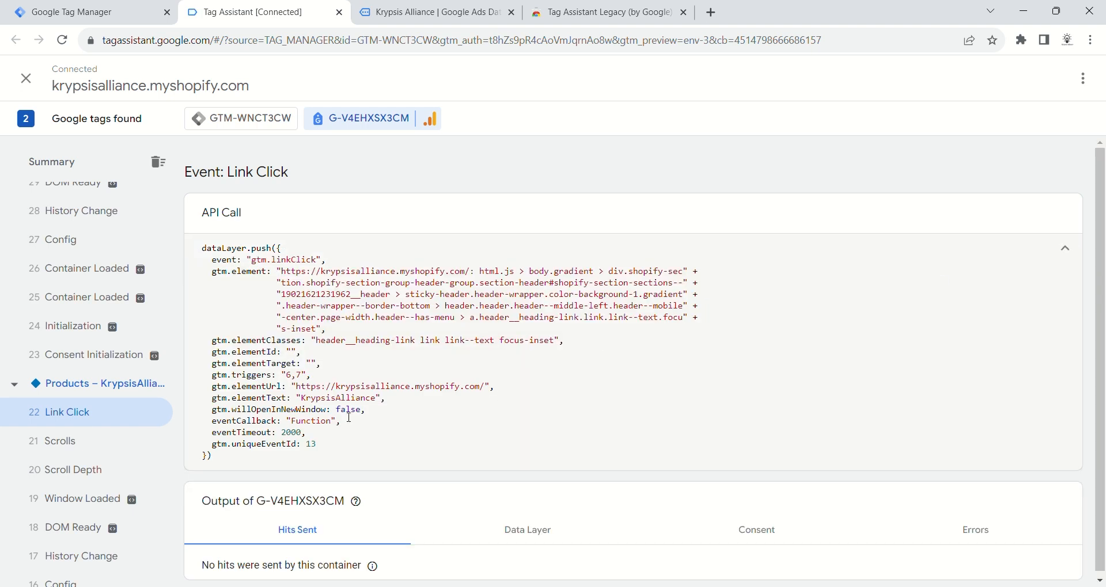
left_click_drag(230, 390, 494, 394)
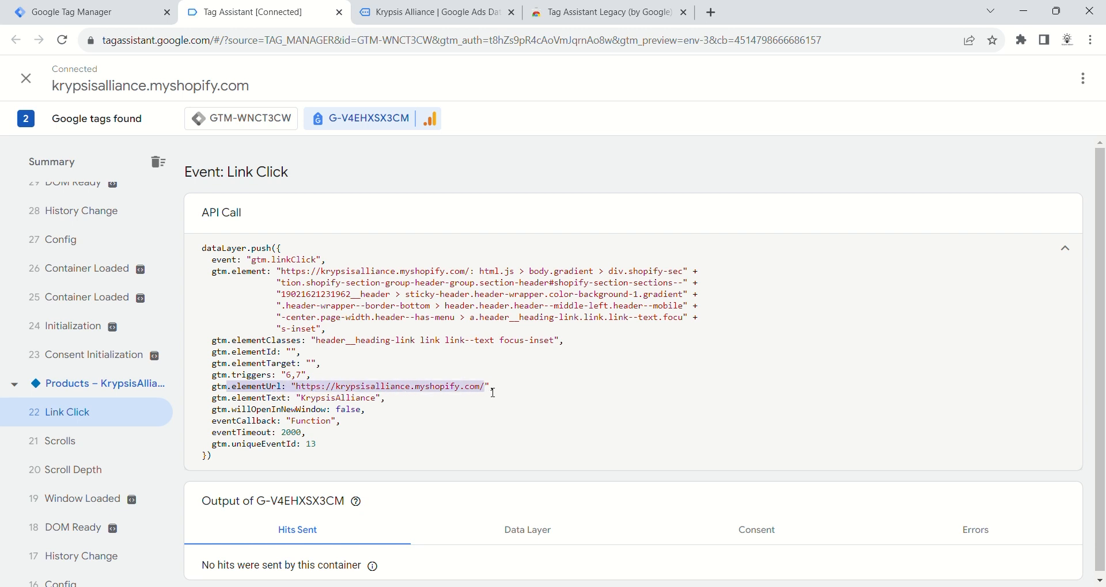
left_click(453, 384)
Step: View the summary output of the GTM-WNCT3CW container and of the Google Analytics tag G-V4EHXSX3CM
left_click(242, 119)
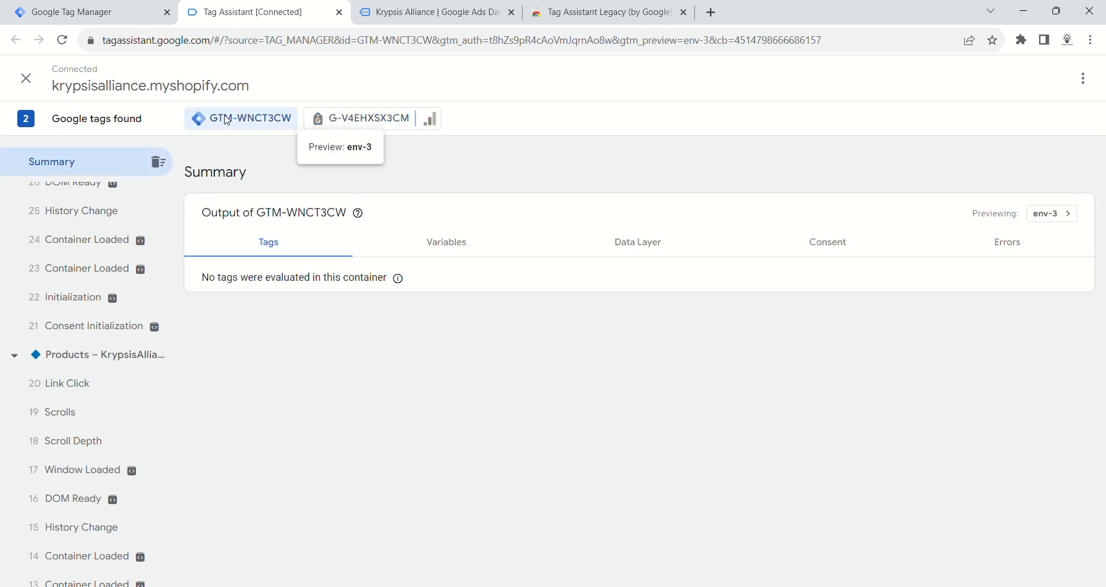
scroll(81, 385, "up", 3)
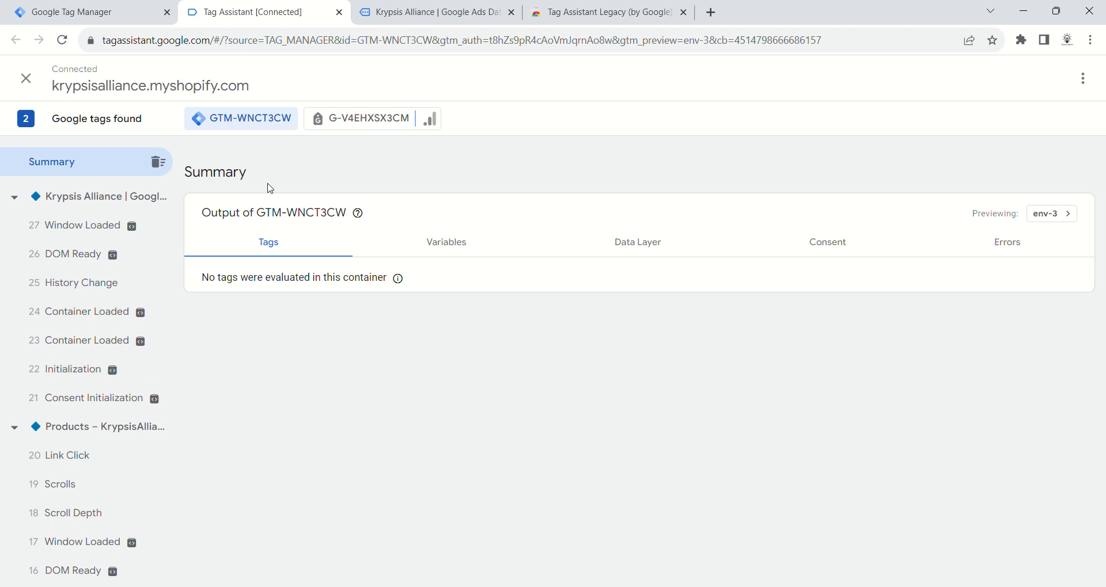
left_click(348, 120)
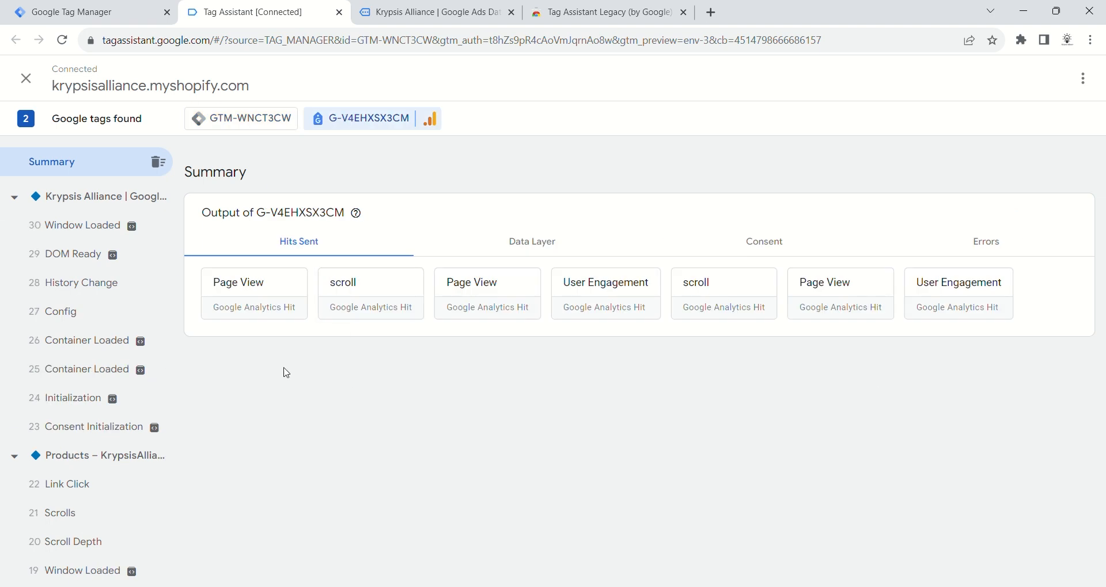